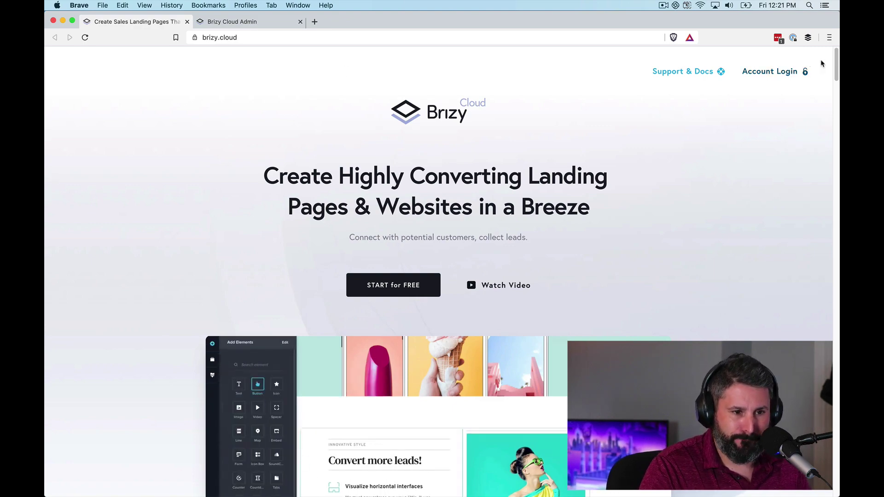
- Scroll the brizy.cloud homepage down to the Free, Personal and Studio pricing plans
left_click_drag(835, 65, 835, 247)
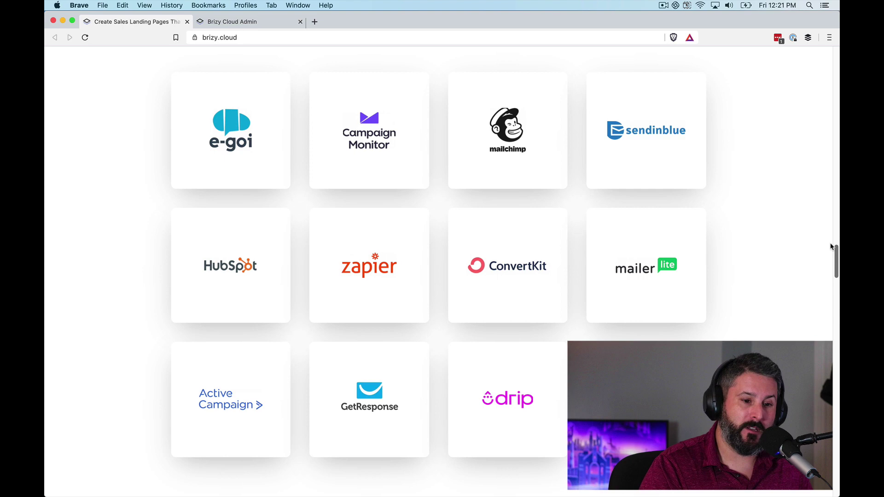
left_click_drag(837, 252, 834, 297)
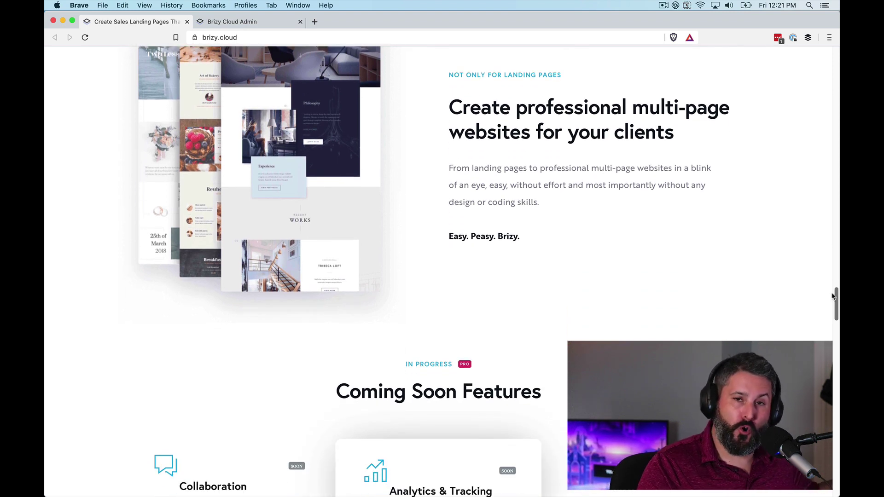
left_click_drag(833, 296, 833, 287)
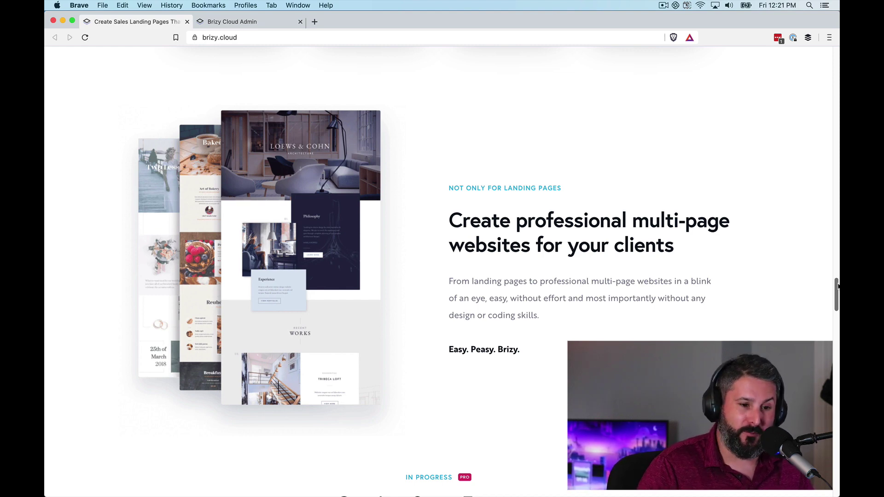
left_click_drag(837, 288, 837, 313)
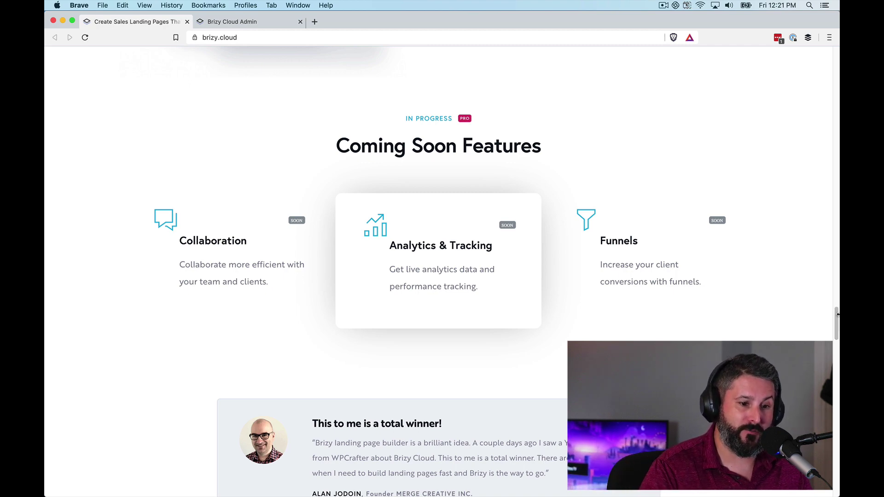
left_click_drag(837, 314, 837, 403)
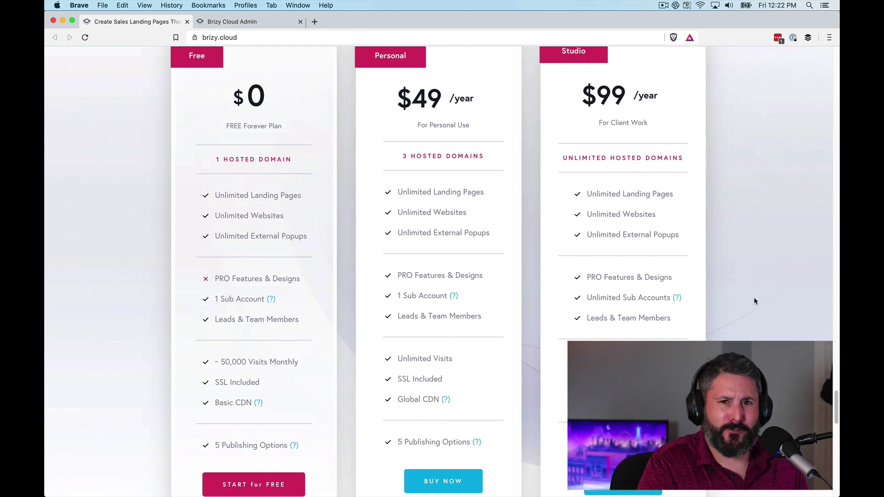
- Switch to the Brizy Cloud Admin dashboard and start a new project from the Create New Project card
left_click(219, 23)
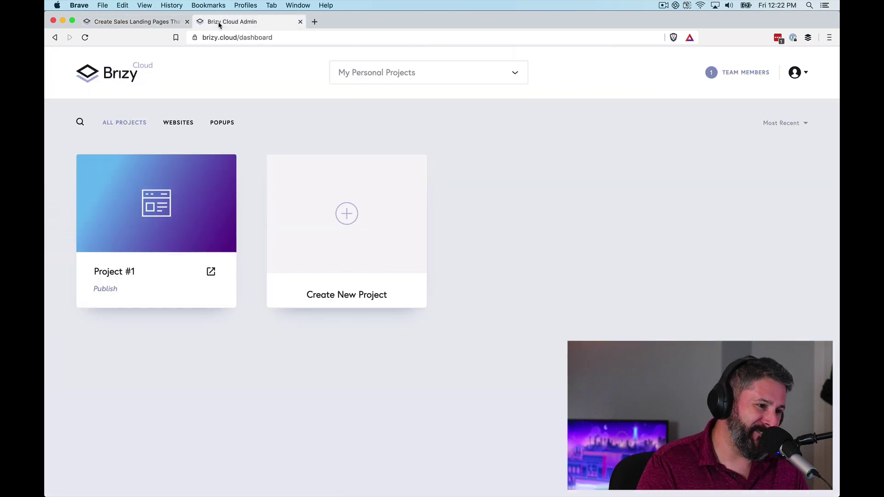
left_click(339, 236)
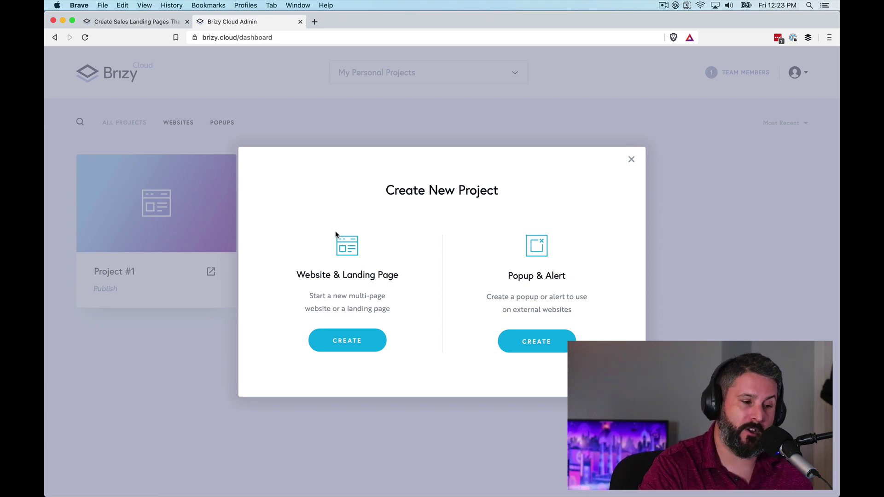
- Create a Website & Landing Page project and open Project #2 for editing
left_click(362, 345)
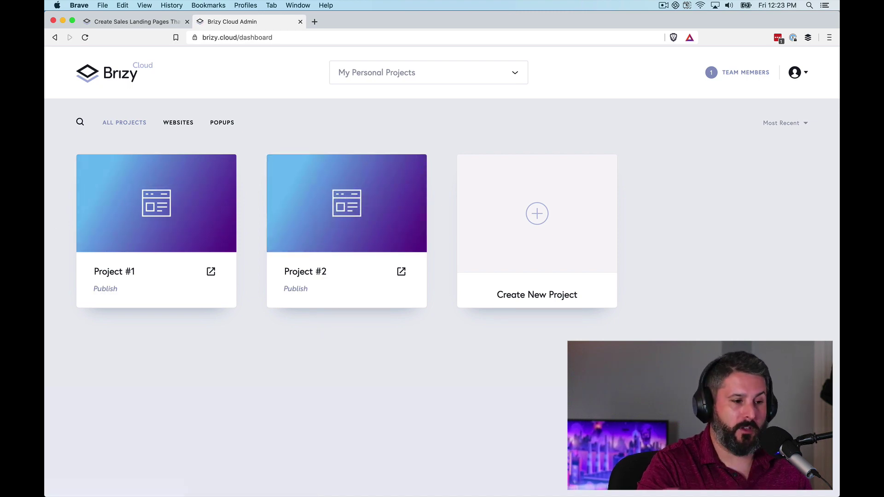
left_click(337, 206)
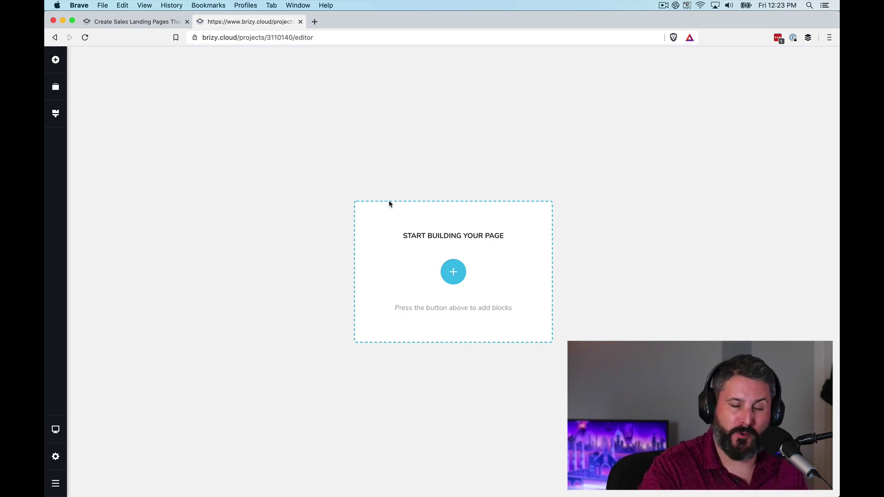
- Go to the block library's Layouts and pick the Kid Quest layout pack
left_click(458, 273)
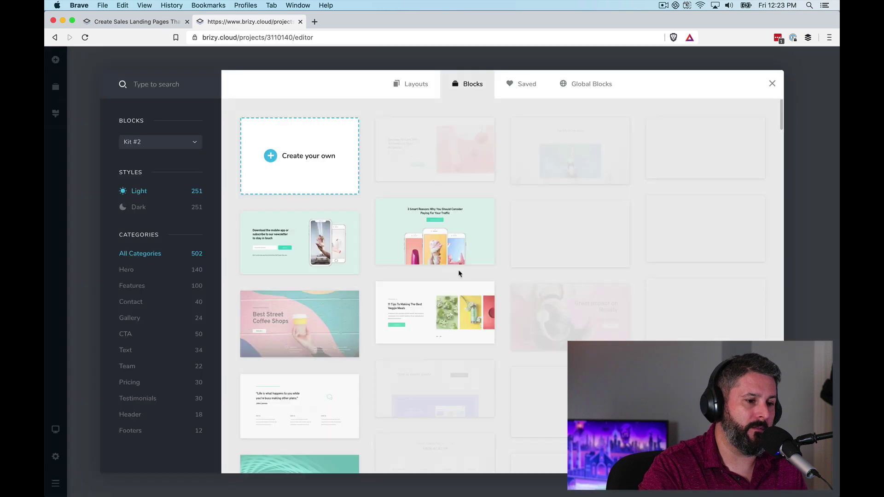
left_click(403, 89)
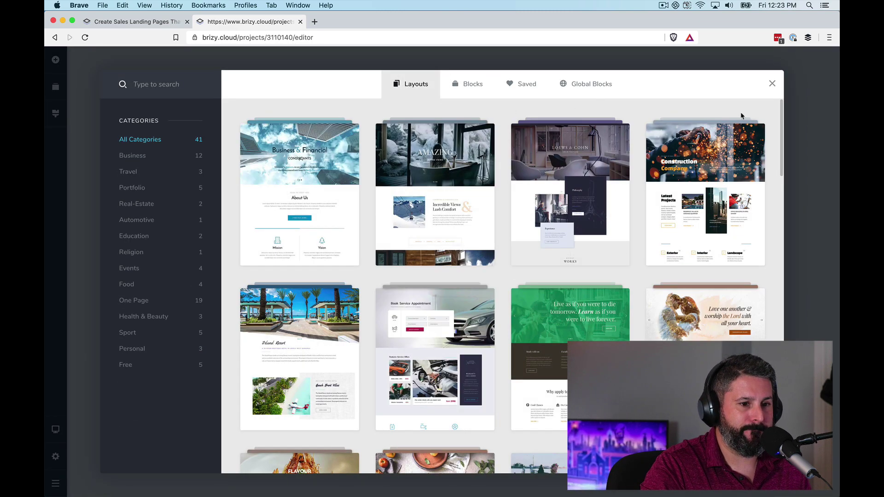
left_click_drag(781, 110, 780, 192)
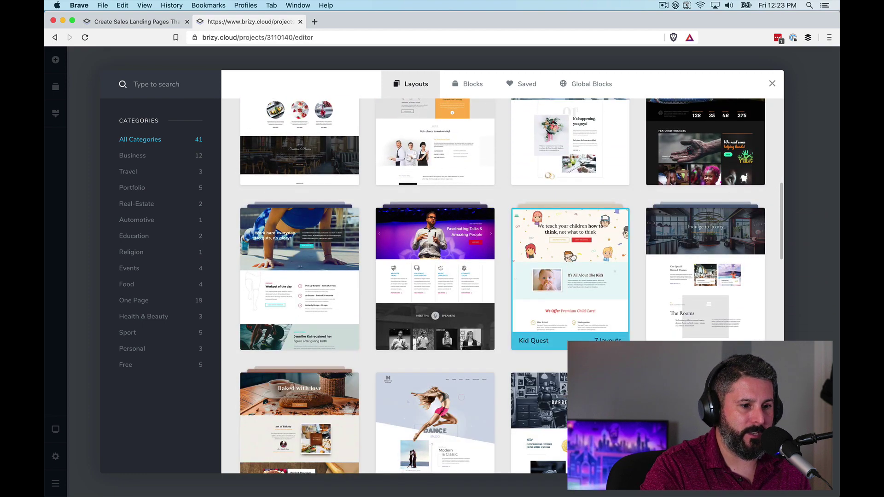
left_click(569, 277)
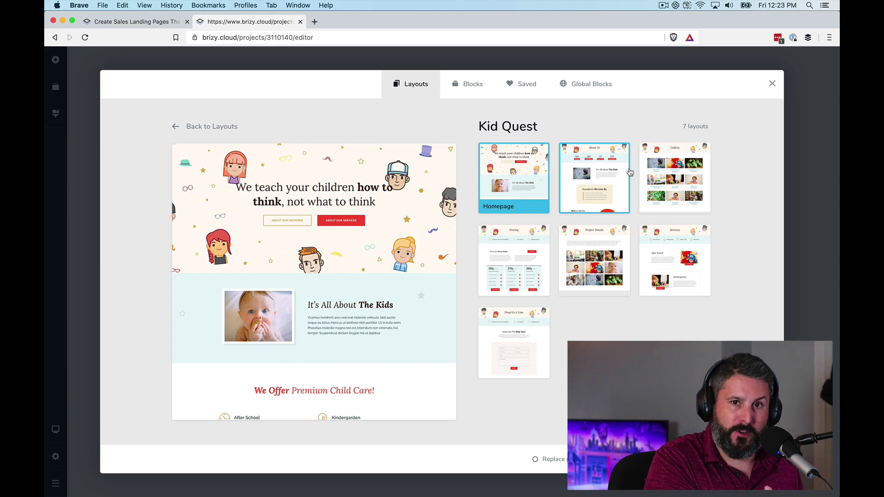
- Compare the Kid Quest About Us, Gallery, Services, Project Details and Pricing designs, then choose Homepage
left_click(612, 184)
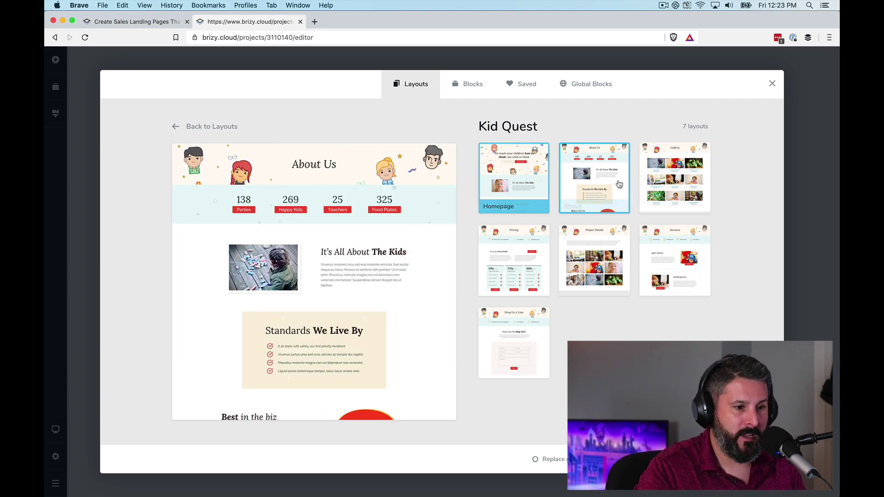
left_click(664, 183)
left_click(663, 261)
left_click(594, 258)
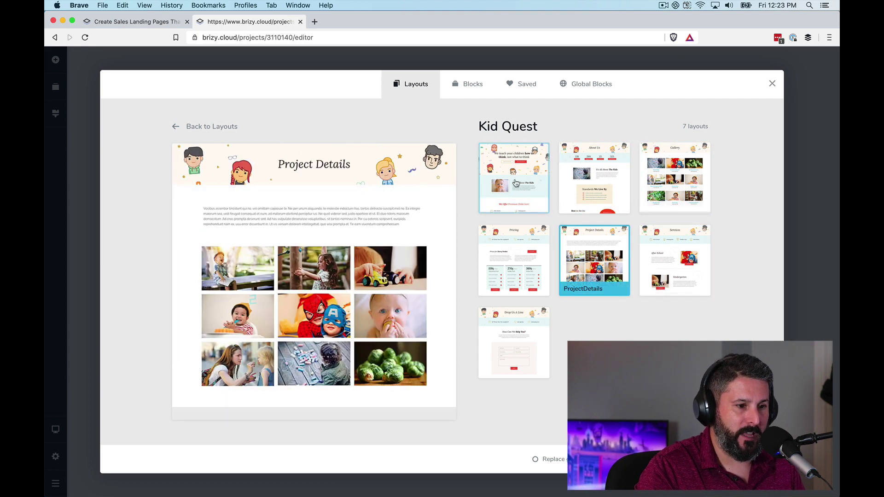
left_click(514, 179)
left_click(583, 186)
left_click(594, 260)
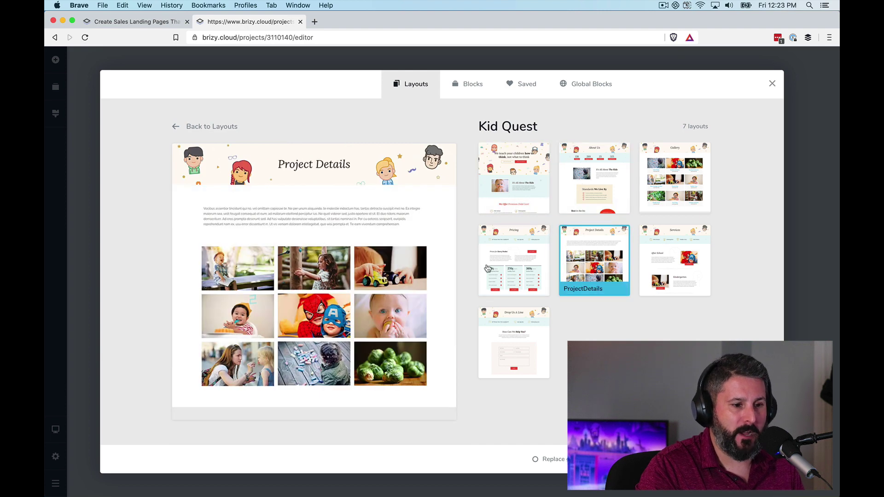
left_click(492, 271)
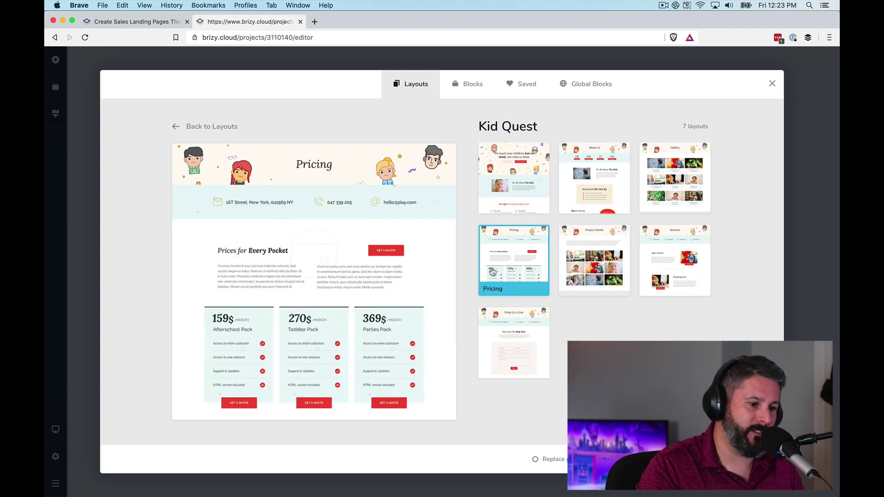
left_click(513, 180)
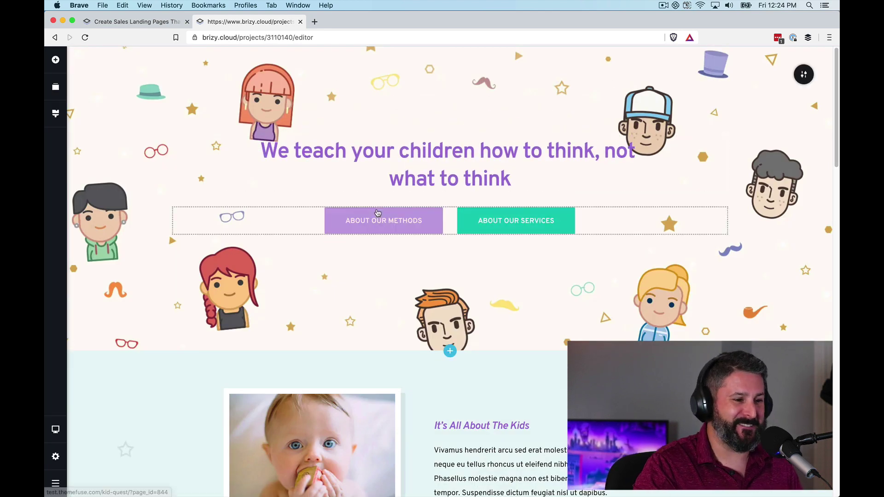
scroll(823, 337, "down", 15)
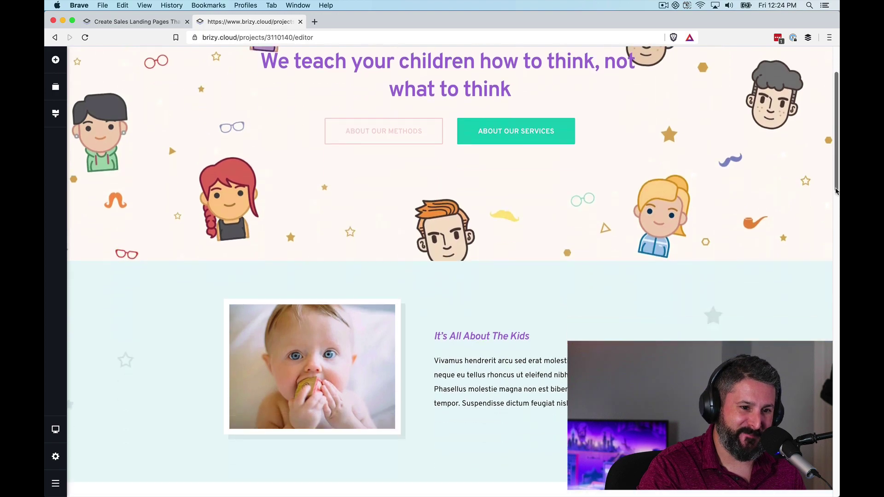
scroll(822, 336, "down", 12)
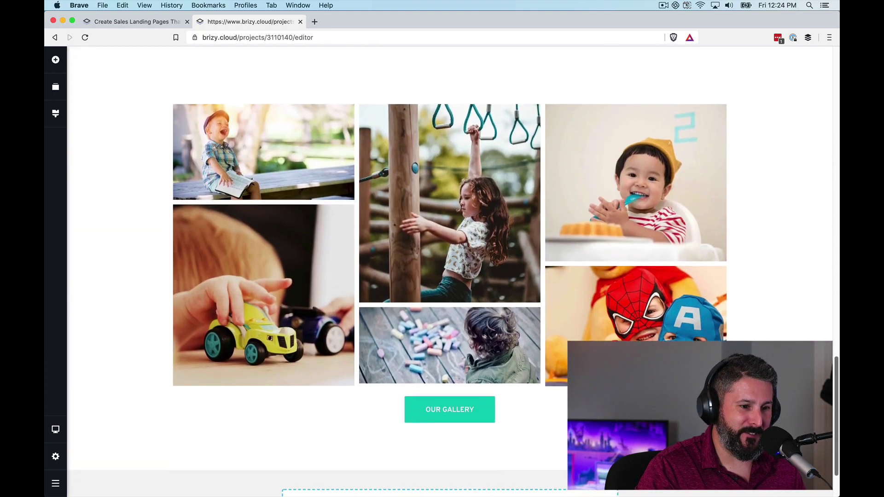
scroll(822, 337, "up", 8)
scroll(801, 257, "up", 15)
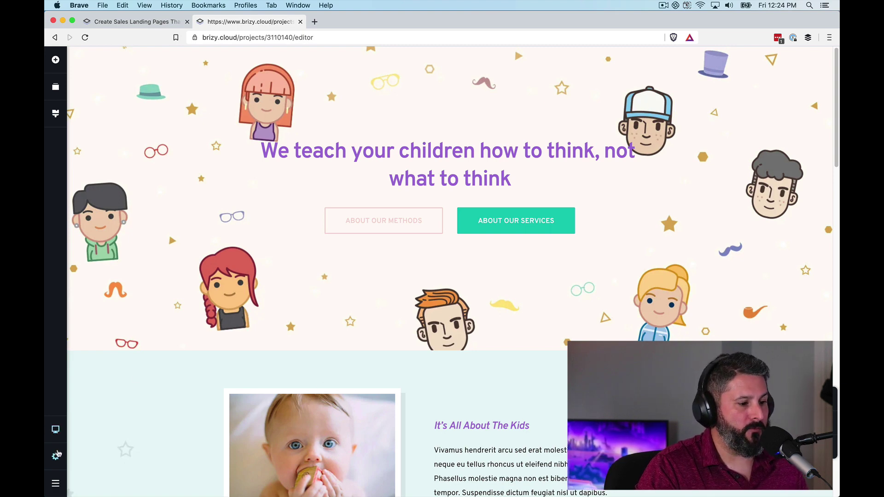
- Add New Page 2 and New Page 3 to the site from the Pages panel
left_click(53, 430)
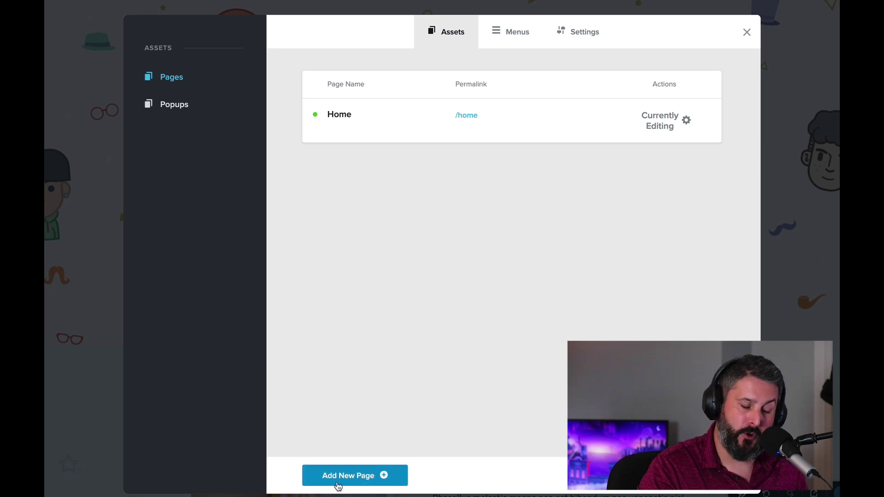
left_click(337, 481)
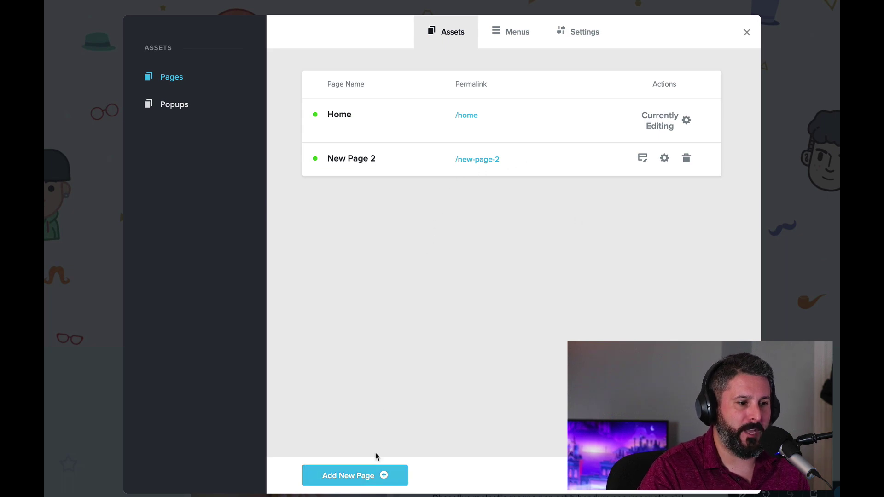
left_click(364, 478)
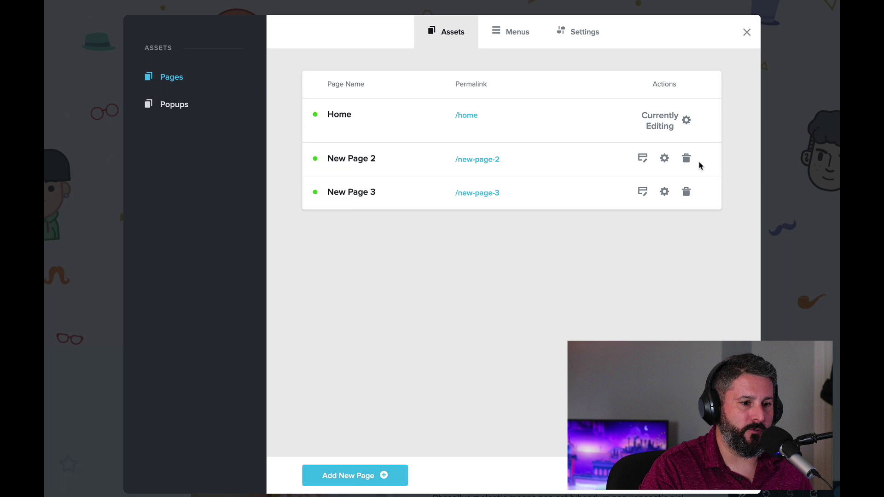
- Rename New Page 2 to Pricing with the permalink 'pricing'
left_click(665, 161)
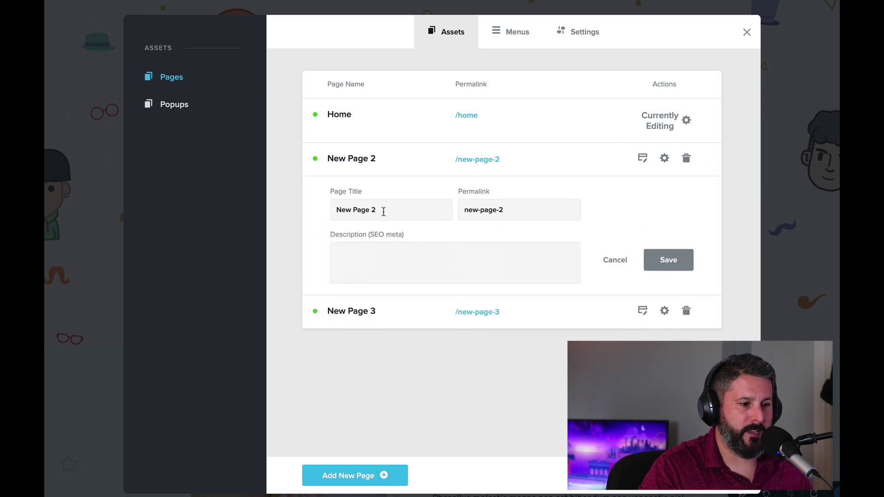
left_click_drag(383, 210, 330, 212)
type("Pri")
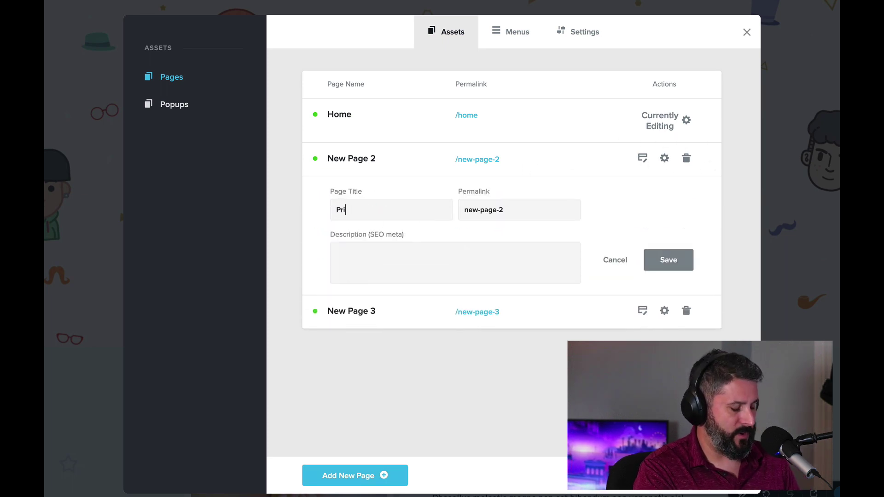
type("cing")
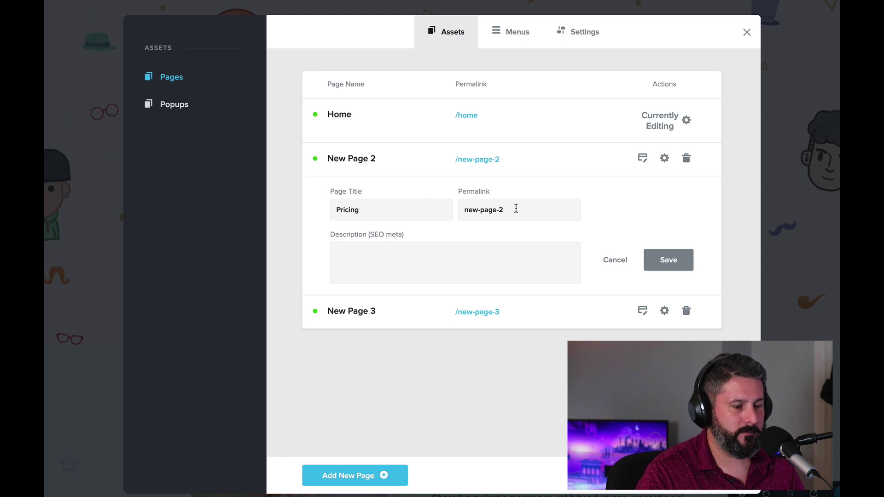
left_click_drag(510, 210, 450, 206)
type("pri")
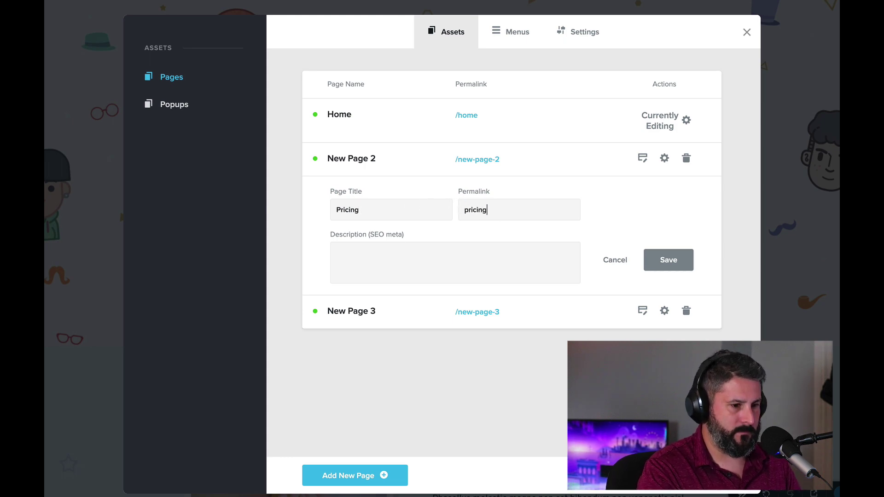
type("cing")
left_click(664, 262)
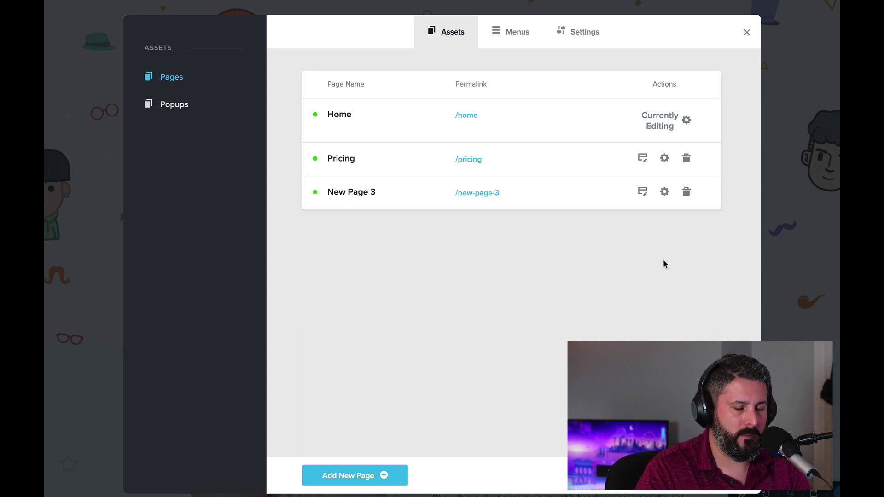
- Retitle the third page Contact and set its permalink to 'contact'
left_click(664, 192)
left_click_drag(414, 243, 326, 239)
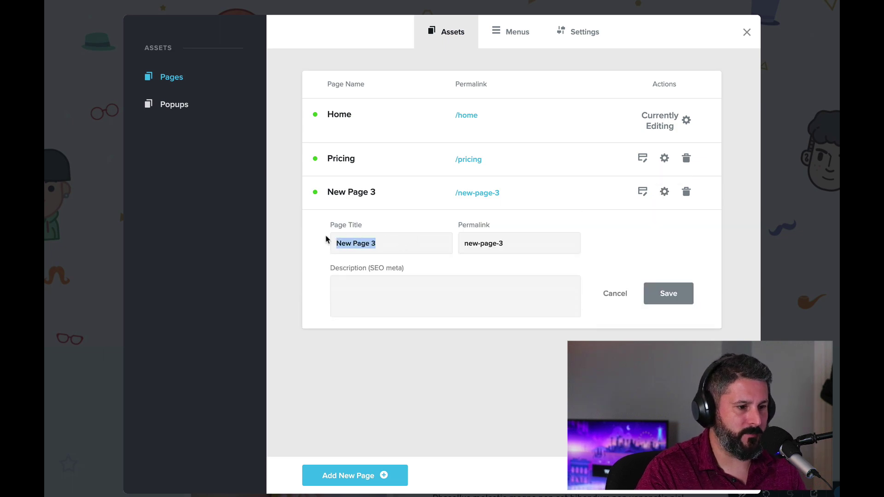
type("Contact")
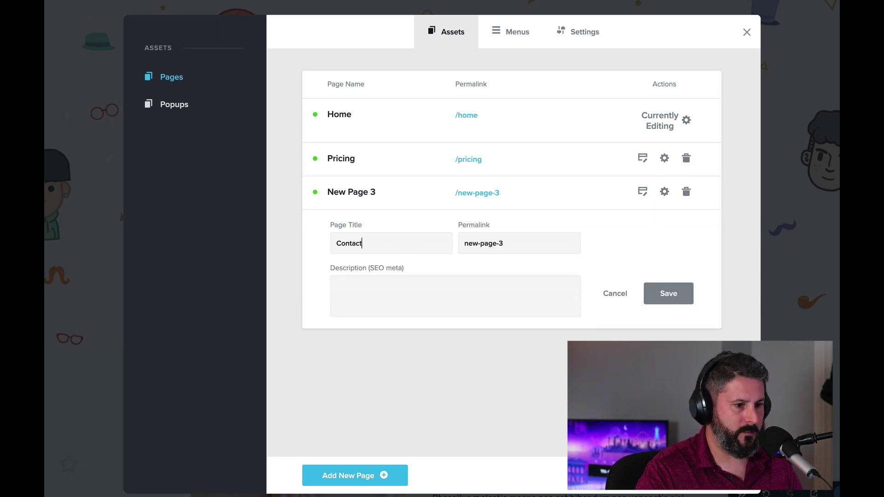
left_click_drag(509, 242, 458, 244)
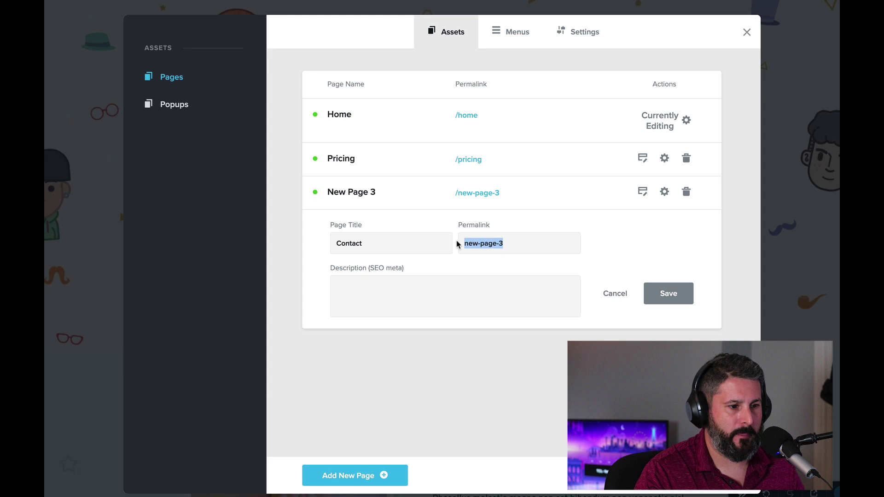
type("Contact")
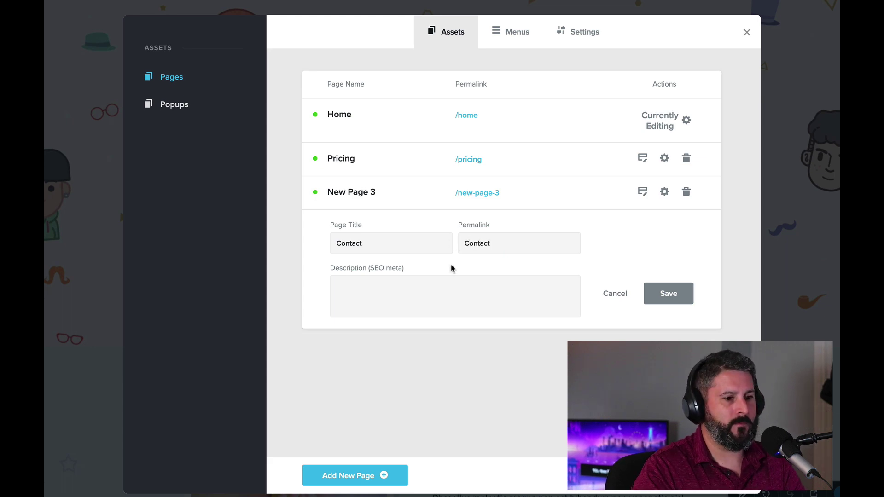
left_click(449, 276)
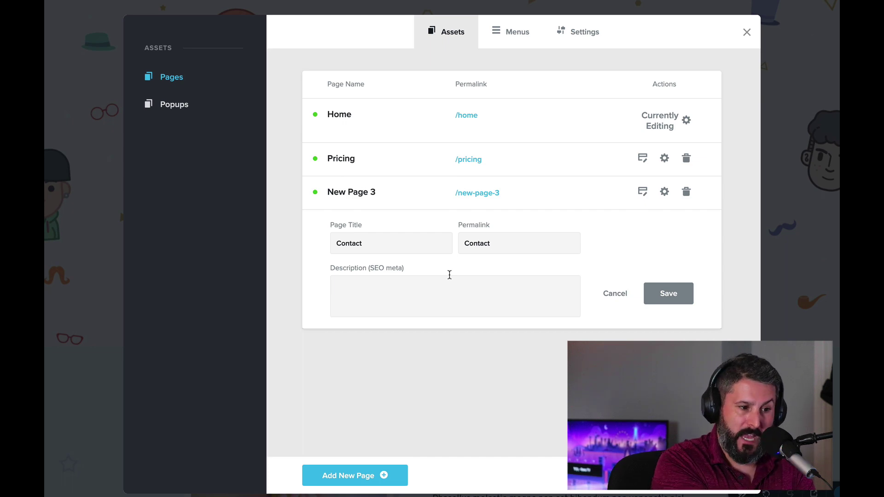
- Save the Contact page settings and open the empty Contact page for editing
left_click(562, 34)
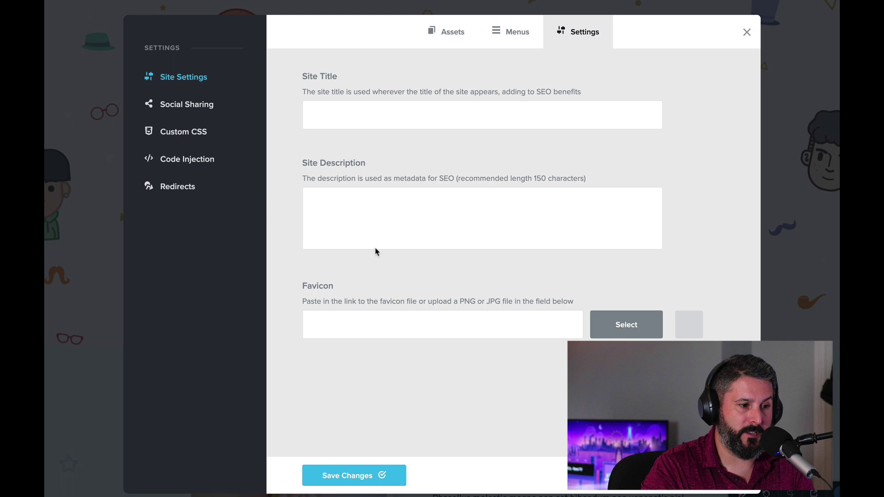
left_click(435, 32)
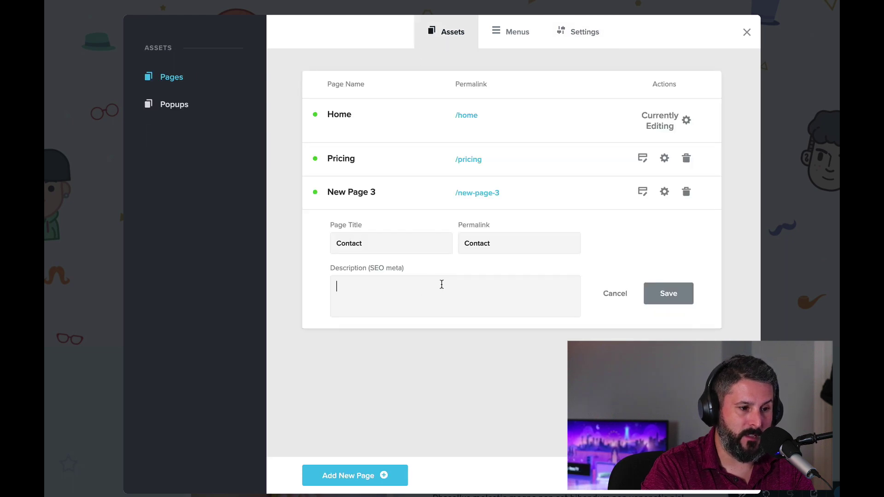
left_click(650, 285)
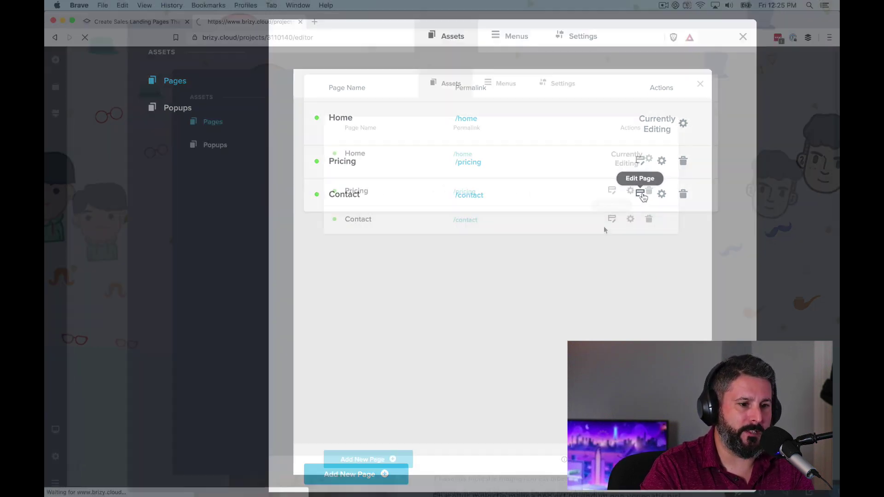
left_click(643, 192)
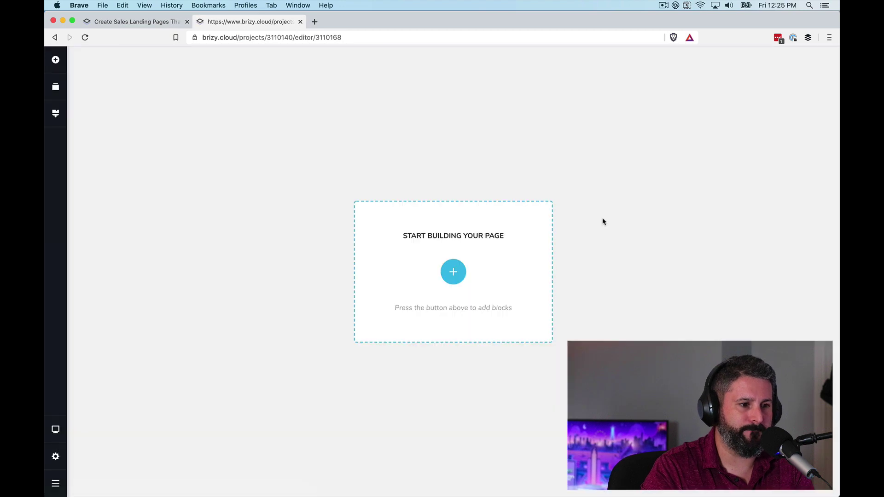
- Pick the Kid Quest 'Drop Us A Line' Contact layout from the library's Layouts
left_click(452, 270)
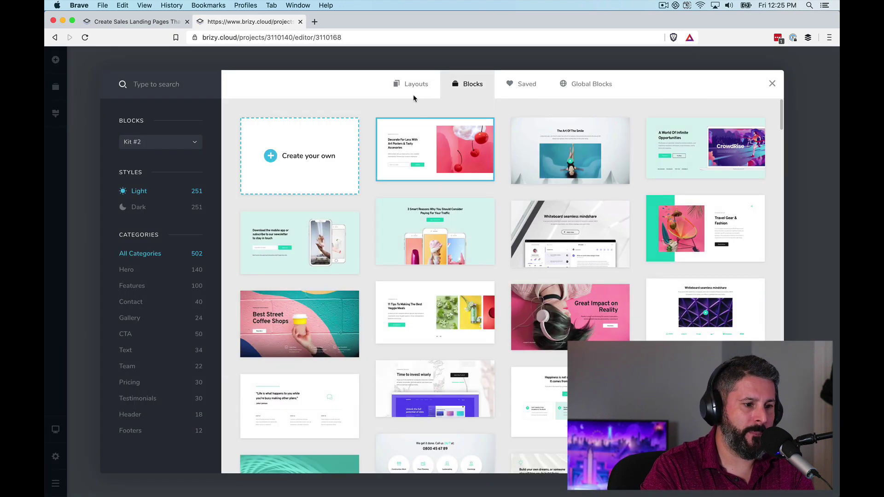
left_click(410, 85)
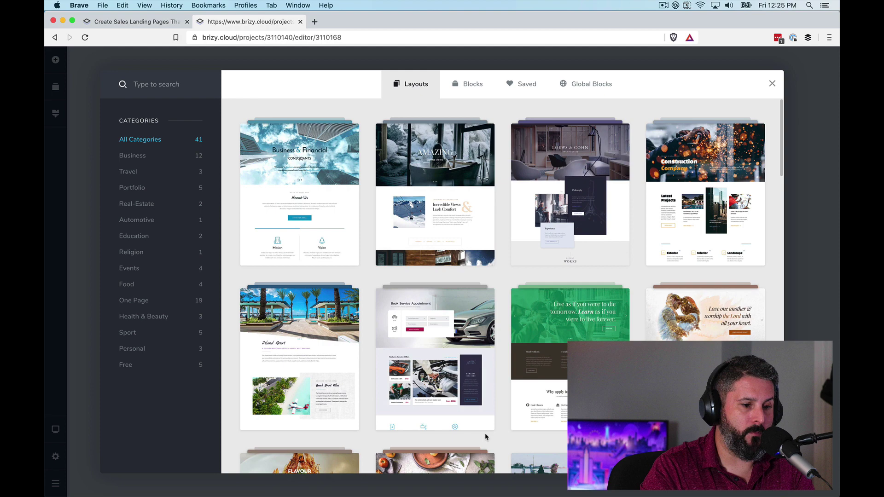
scroll(485, 437, "down", 9)
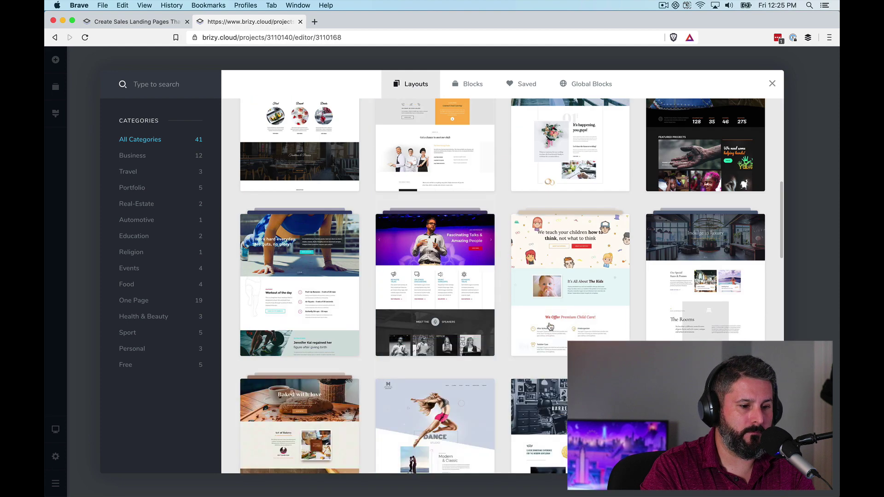
left_click(551, 322)
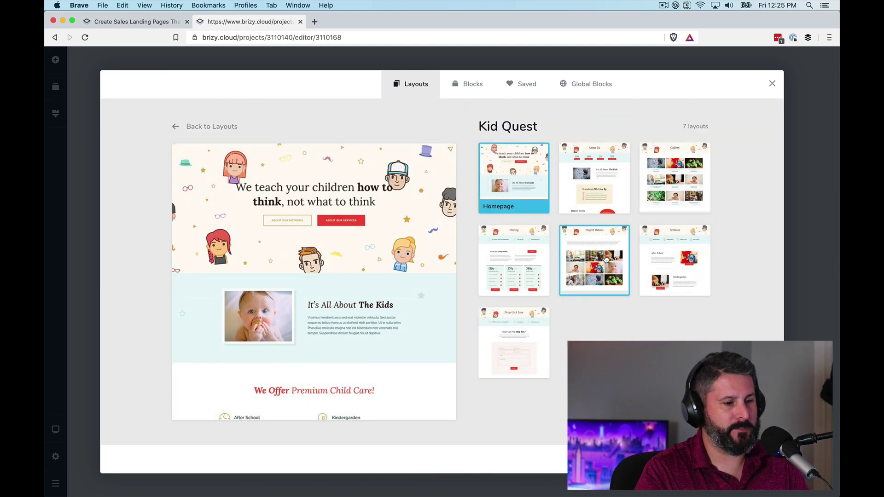
left_click(521, 260)
left_click(529, 323)
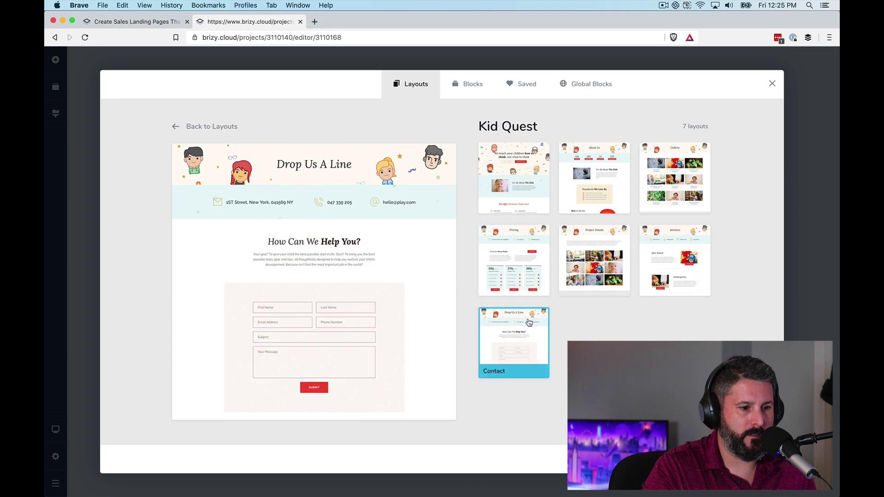
- Import the Contact layout, then show the SUBMIT button's form integration options
left_click(513, 343)
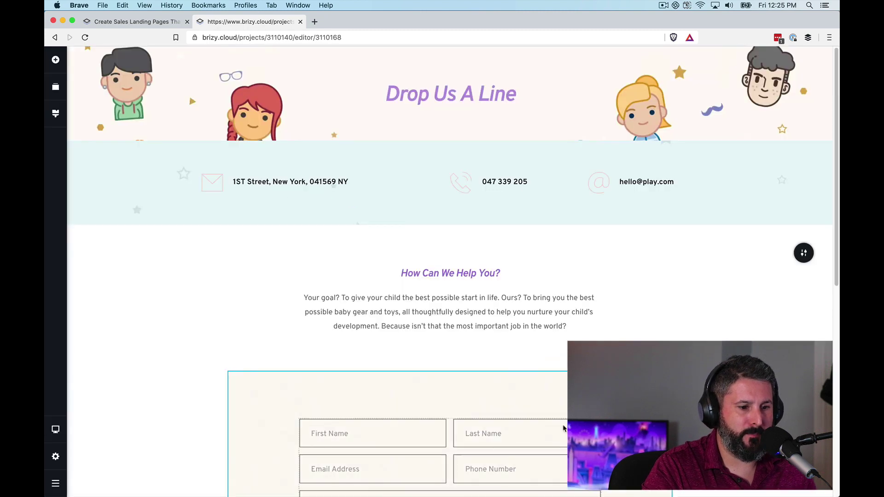
scroll(357, 368, "down", 4)
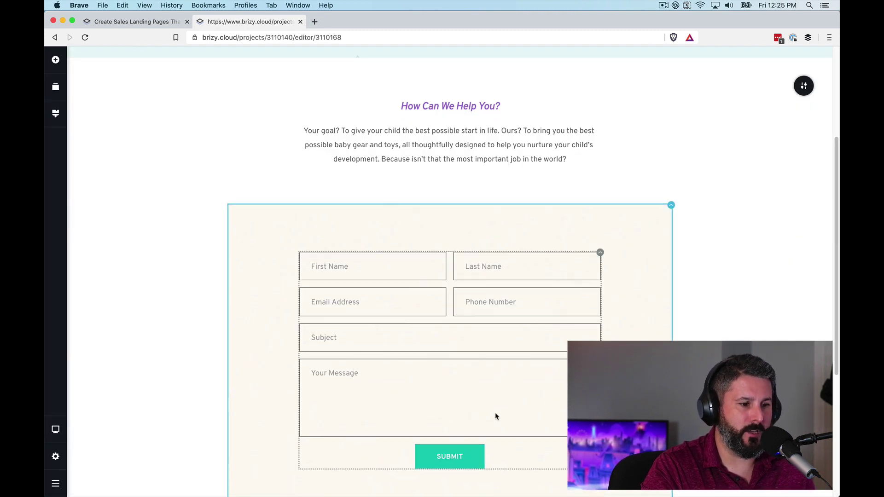
left_click(454, 458)
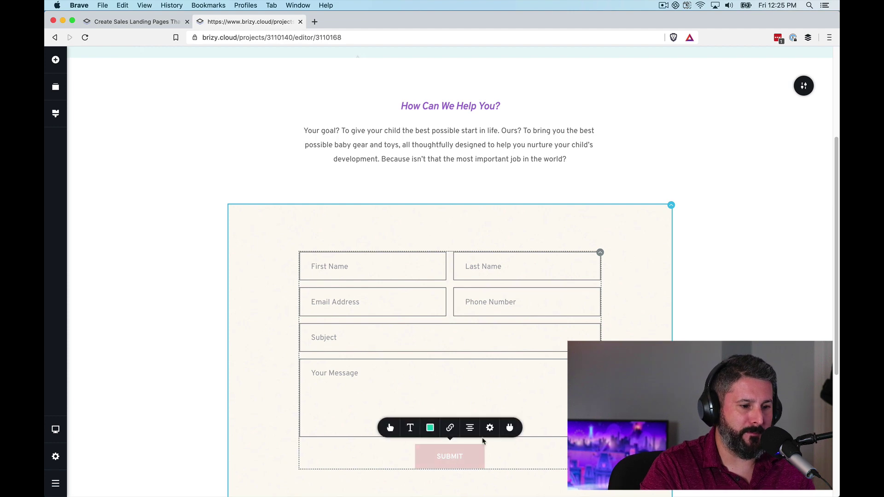
left_click(511, 428)
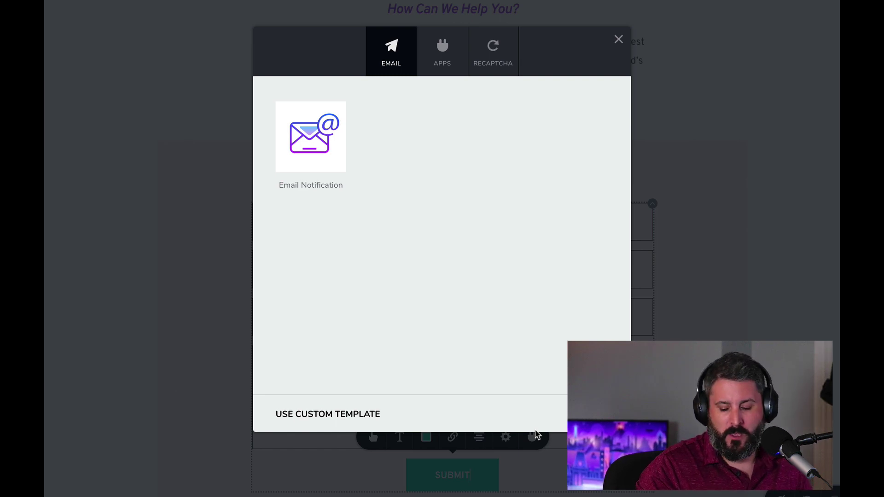
- Review Email Notification and the APPS integrations like MailChimp, Zapier and HubSpot, then close the dialog
left_click(292, 120)
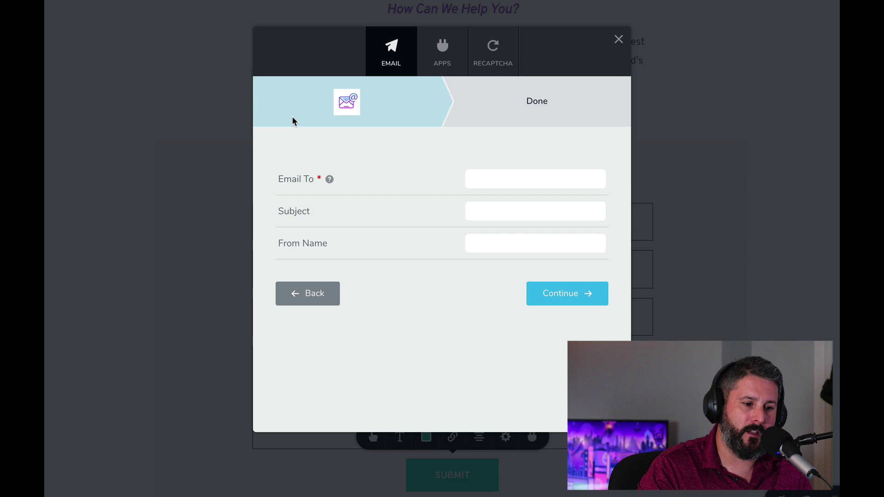
left_click(437, 57)
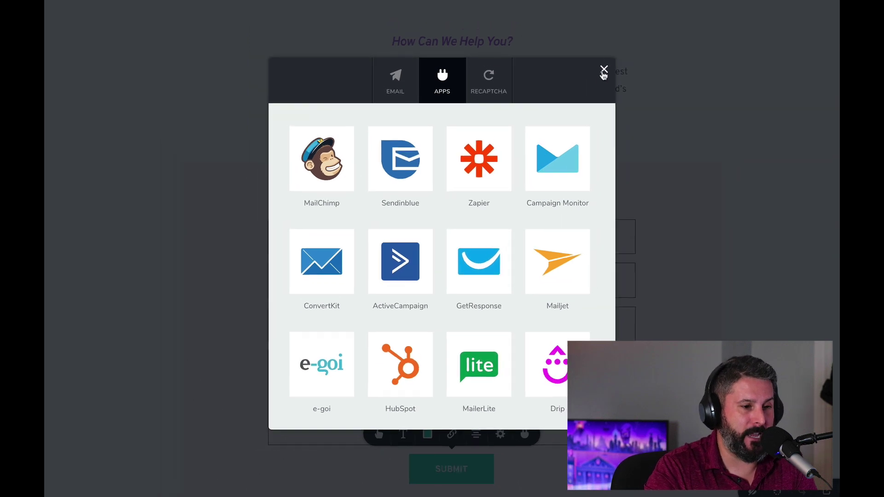
left_click(604, 71)
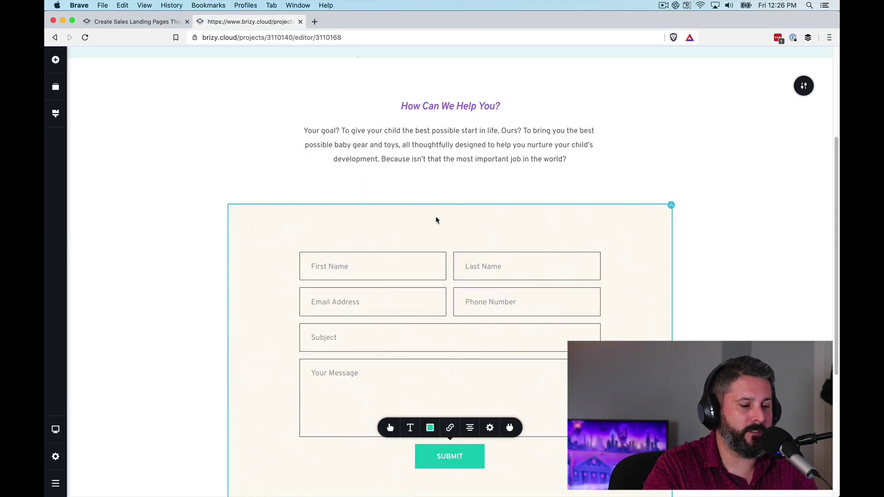
- Open the Pricing page for editing from the Pages panel
scroll(529, 387, "down", 1)
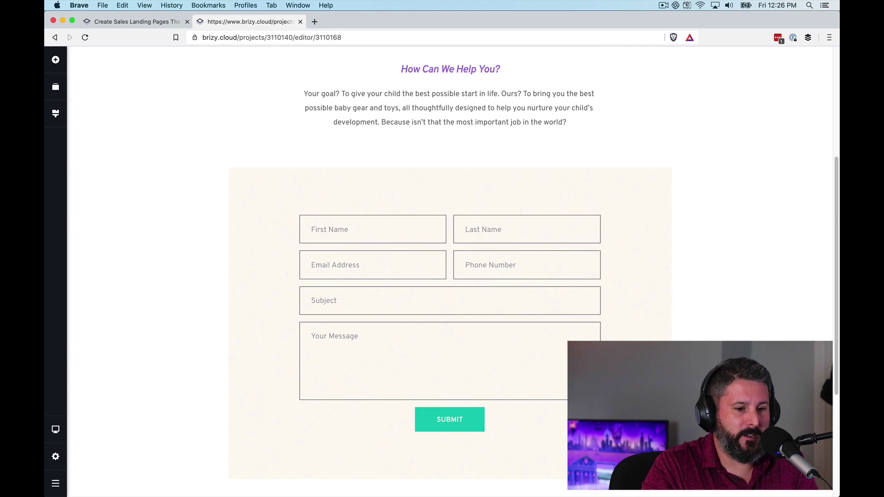
left_click(55, 457)
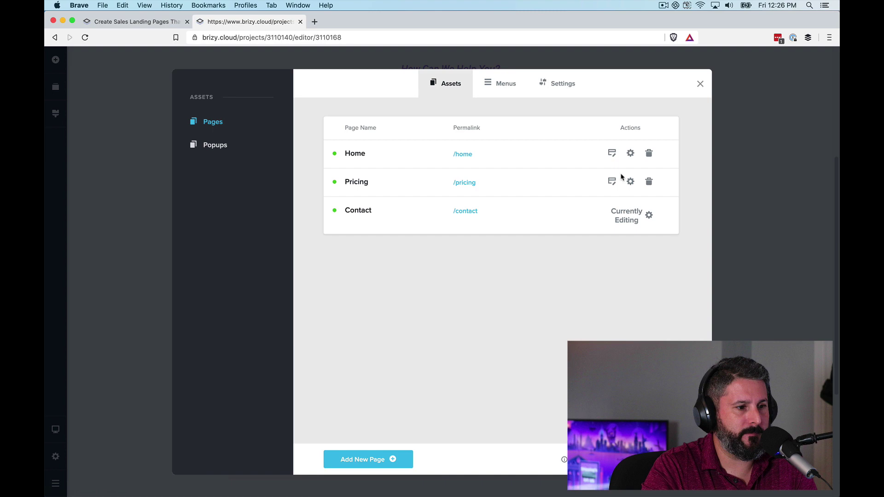
left_click(612, 184)
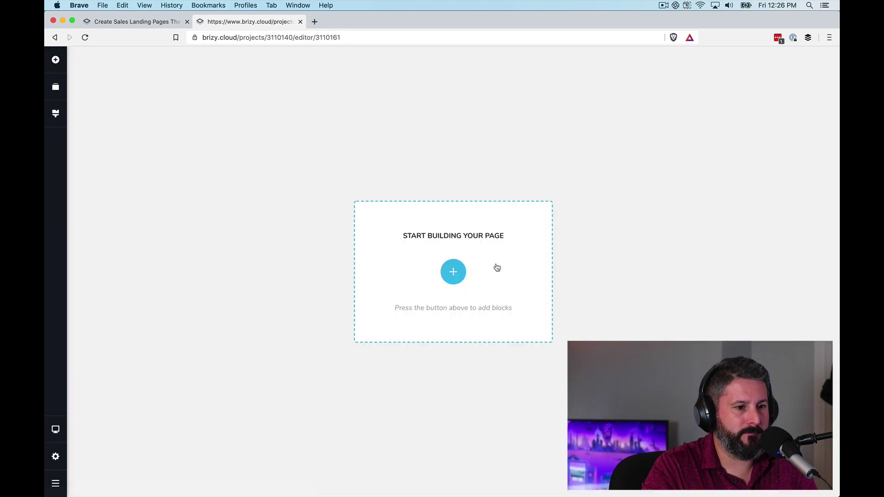
- Import the Kid Quest Pricing layout with its 159$ and 270$ monthly plans
left_click(452, 271)
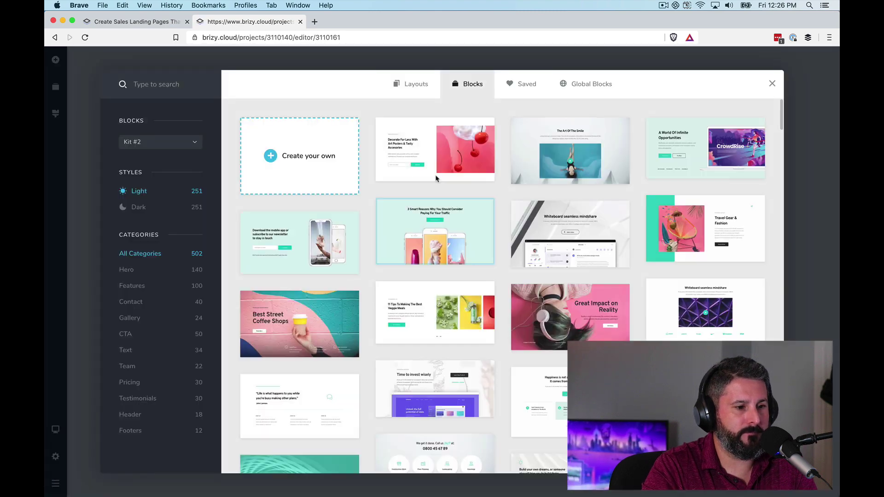
left_click(396, 86)
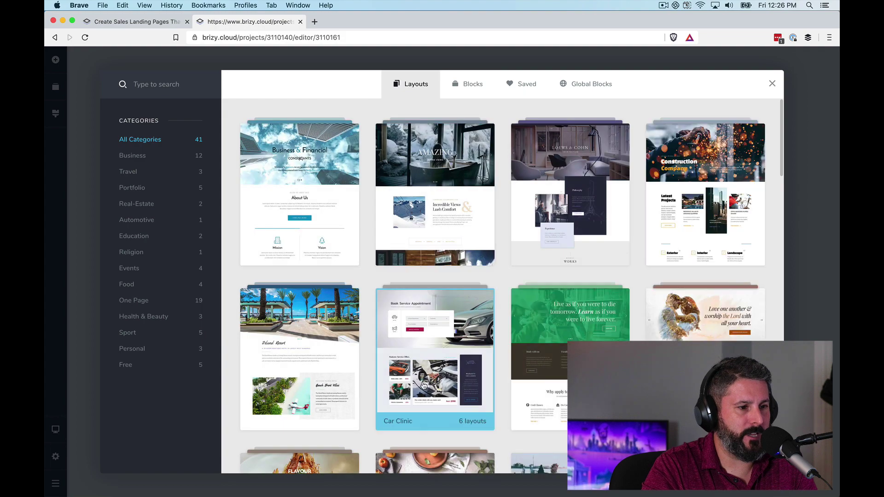
scroll(424, 384, "down", 10)
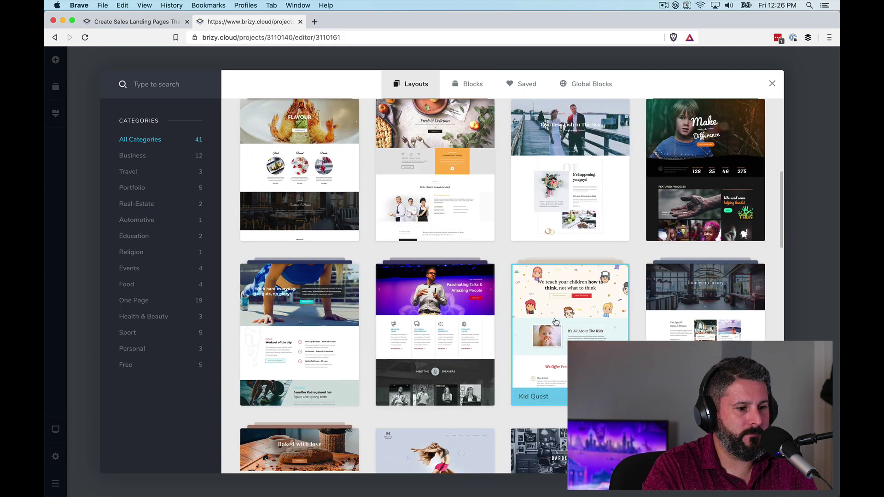
left_click(555, 322)
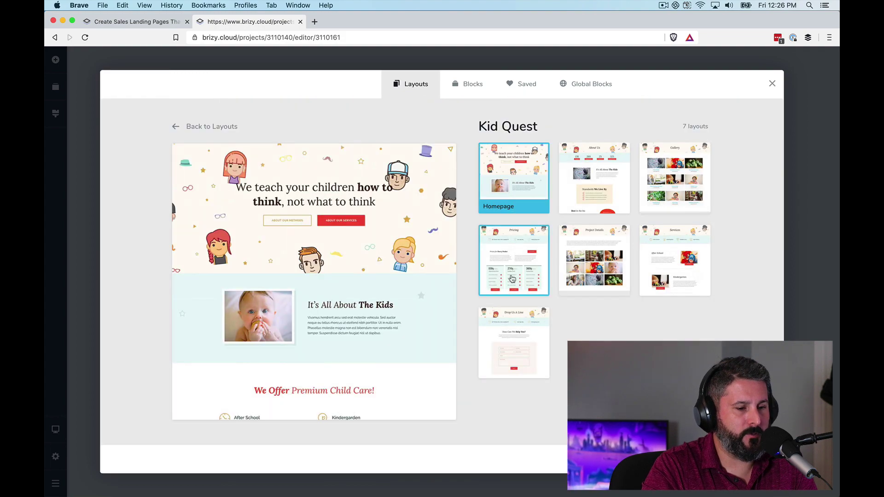
left_click(526, 256)
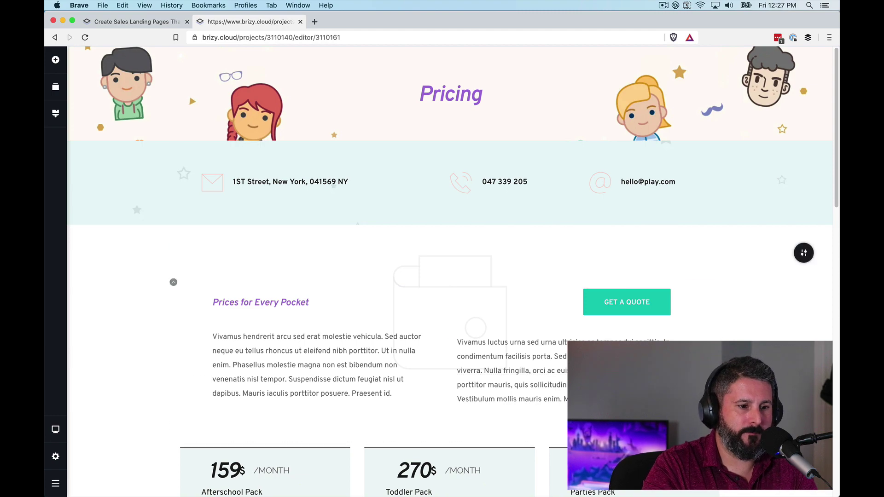
- From the Pricing page, open the site Settings listing Home, Contact and Pricing
scroll(172, 281, "down", 3)
scroll(172, 281, "down", 10)
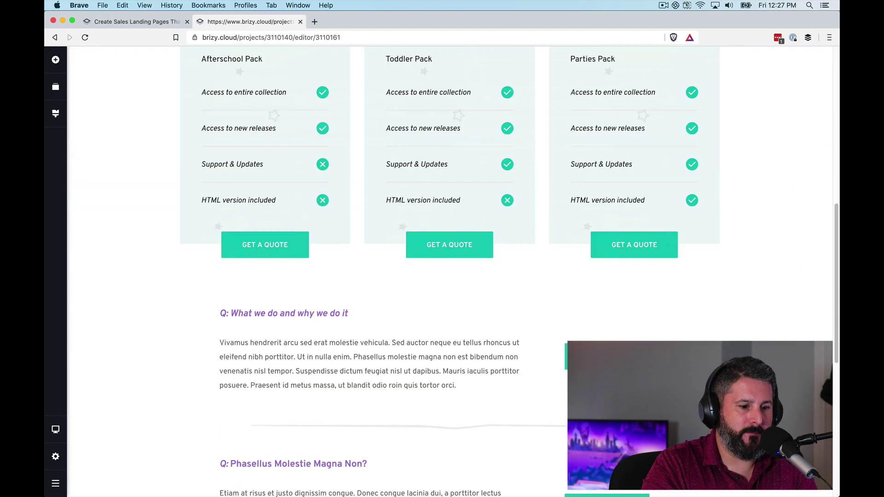
scroll(172, 281, "up", 12)
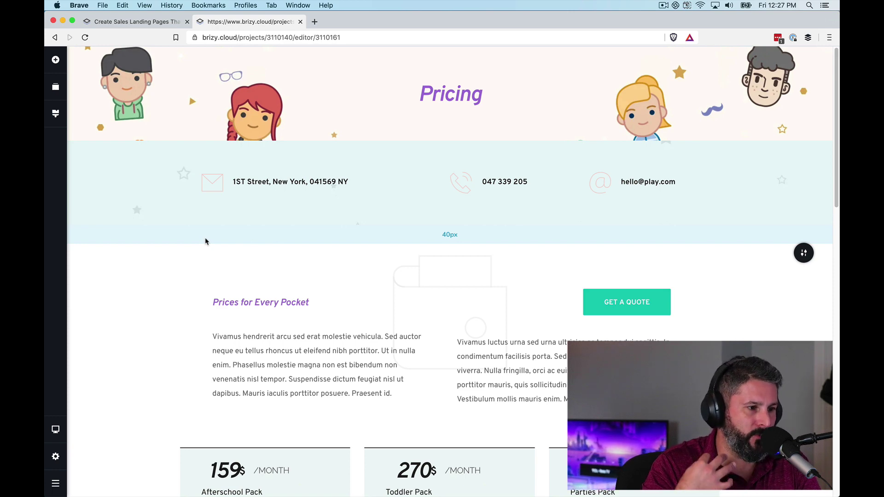
left_click(58, 457)
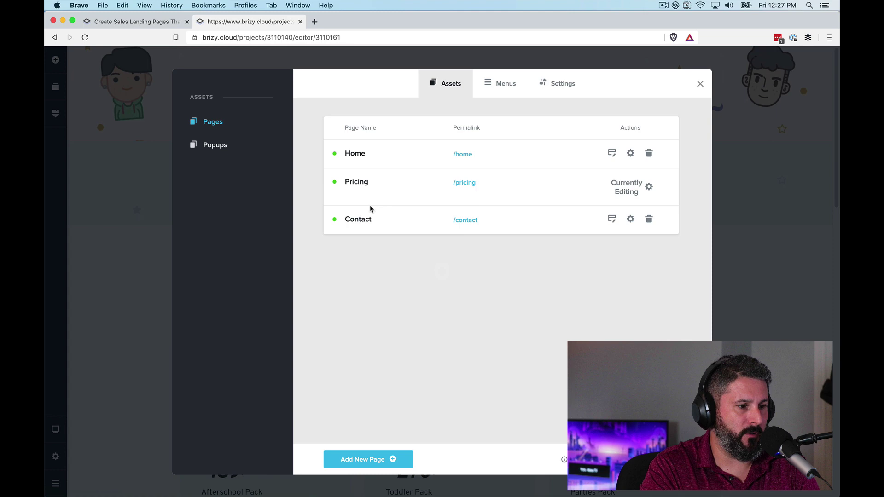
- Create a new site menu named 'Primary' in the Menus section of the Assets dialog
left_click(213, 144)
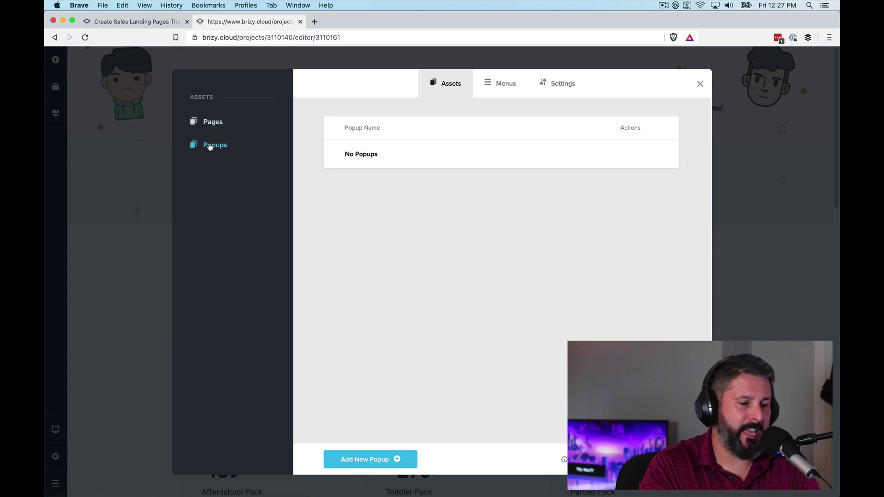
left_click(198, 130)
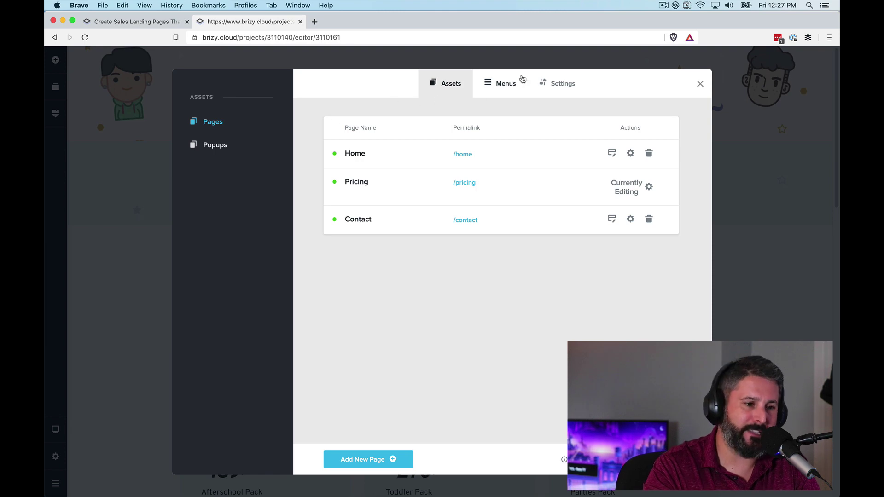
left_click(507, 85)
left_click(464, 129)
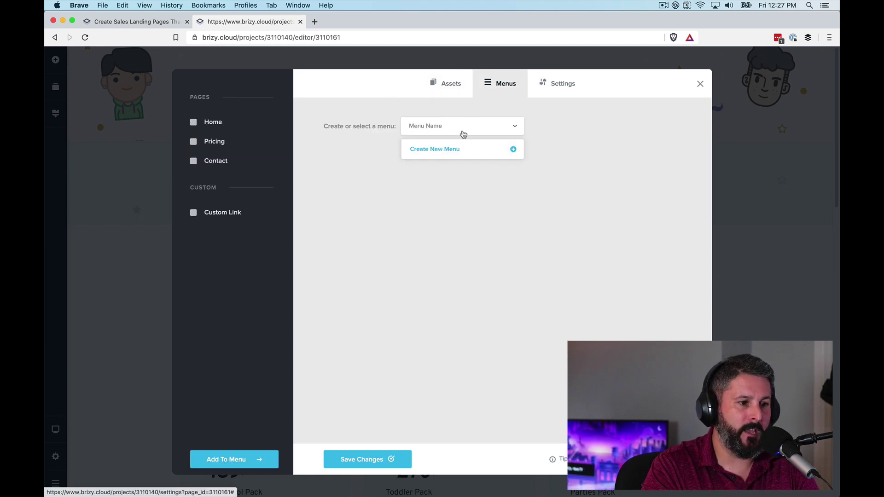
left_click(442, 153)
type("Primary")
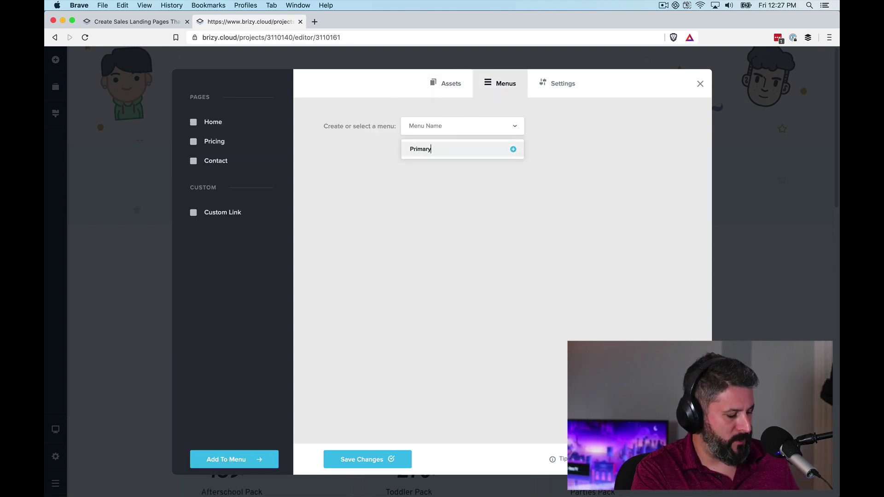
left_click(513, 149)
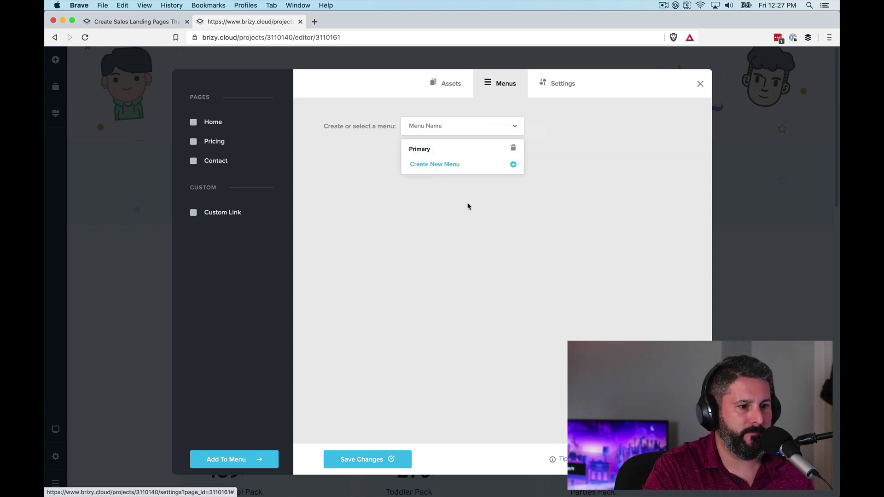
- Add the Home, Pricing and Contact pages to the Primary menu, save, and close the dialog
left_click(422, 149)
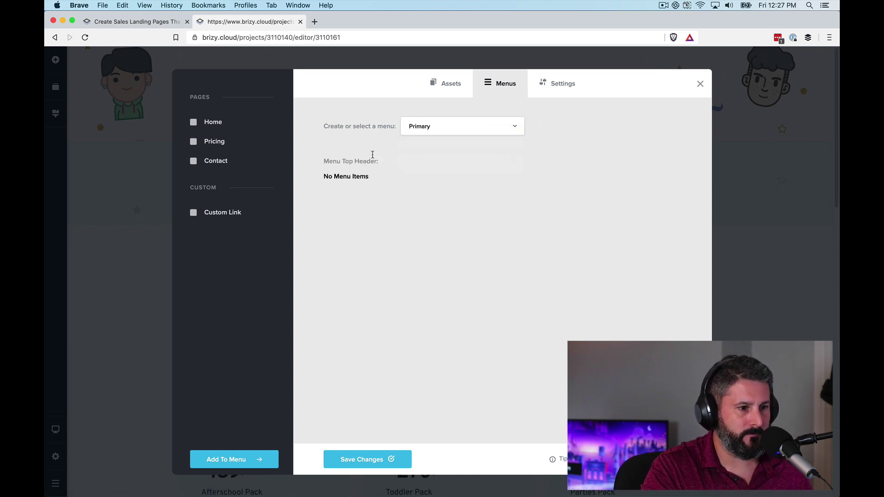
left_click(209, 121)
left_click(194, 141)
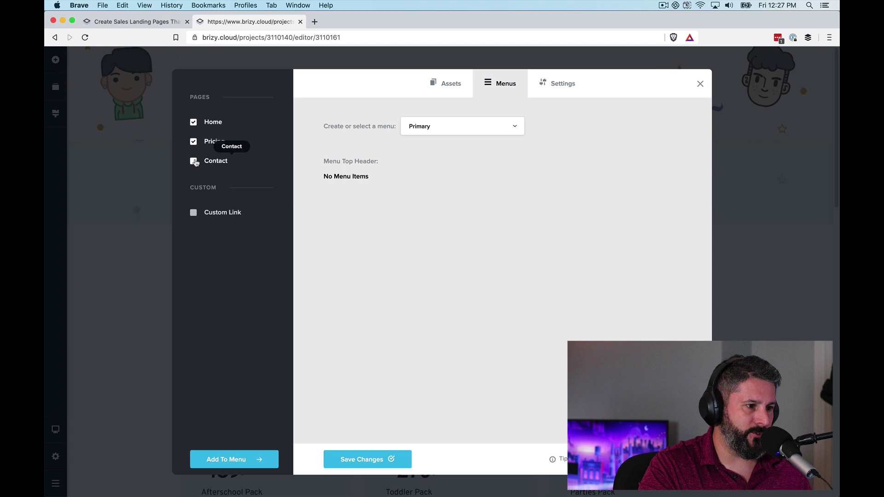
left_click(193, 161)
left_click(240, 458)
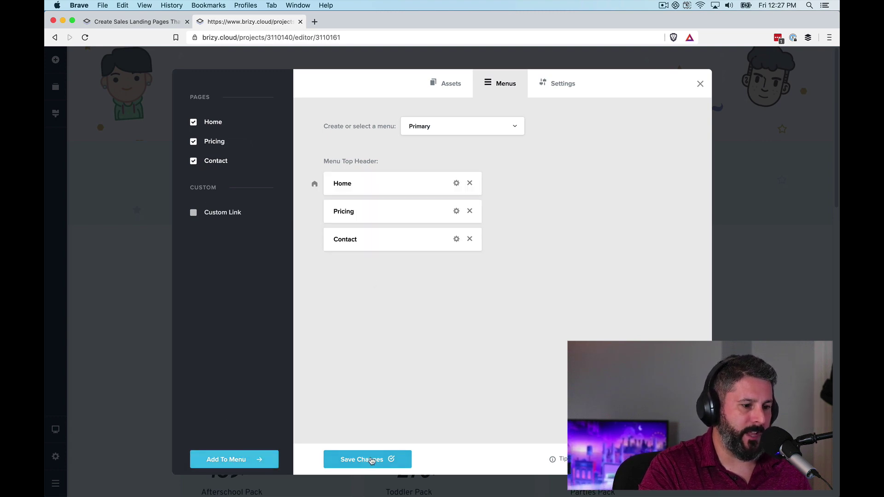
left_click(376, 459)
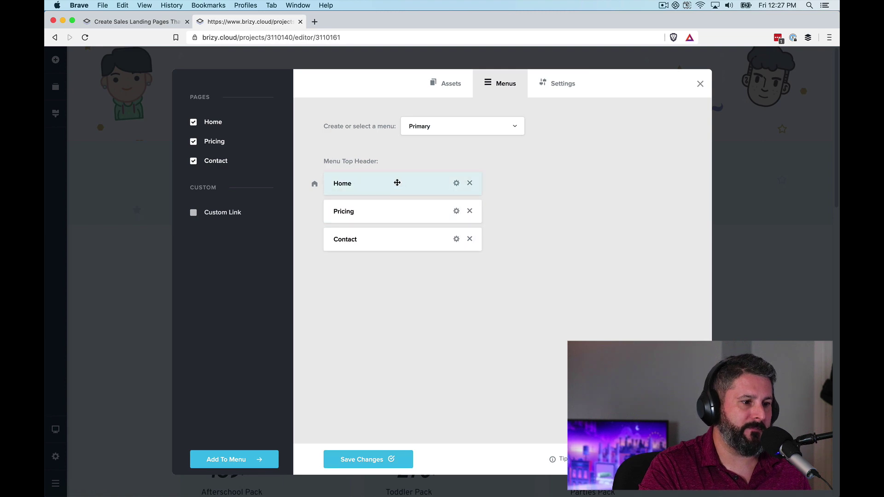
left_click(699, 86)
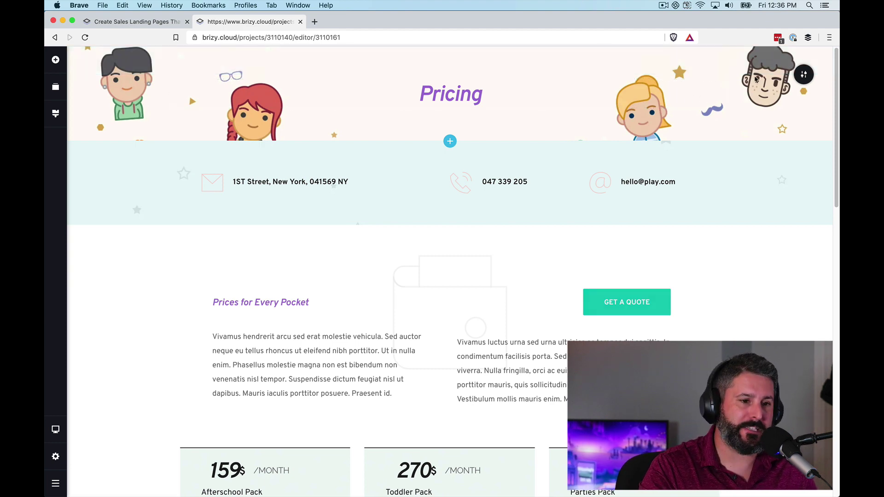
- Add the first Company header design from the Header category at the bottom of Pricing
scroll(470, 385, "down", 15)
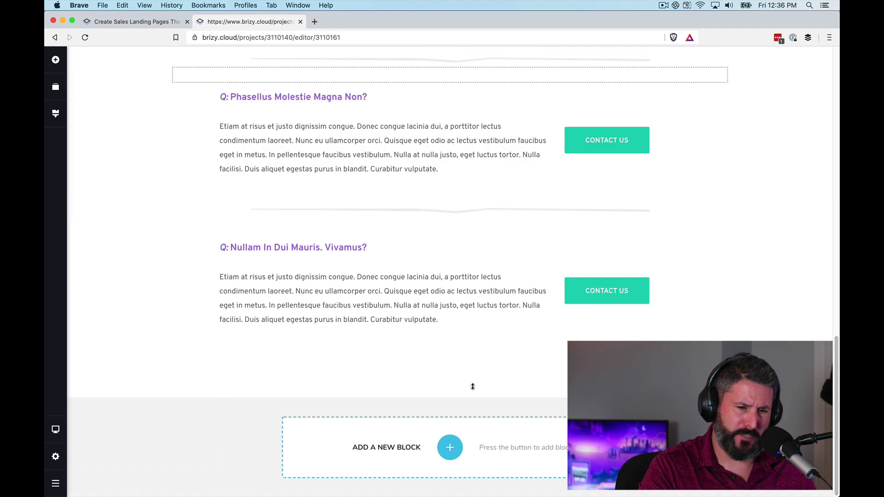
left_click(461, 446)
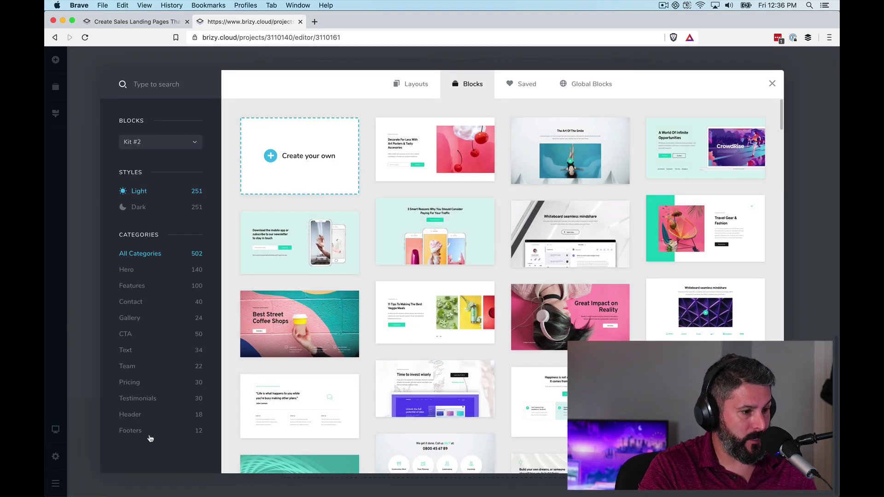
left_click(143, 414)
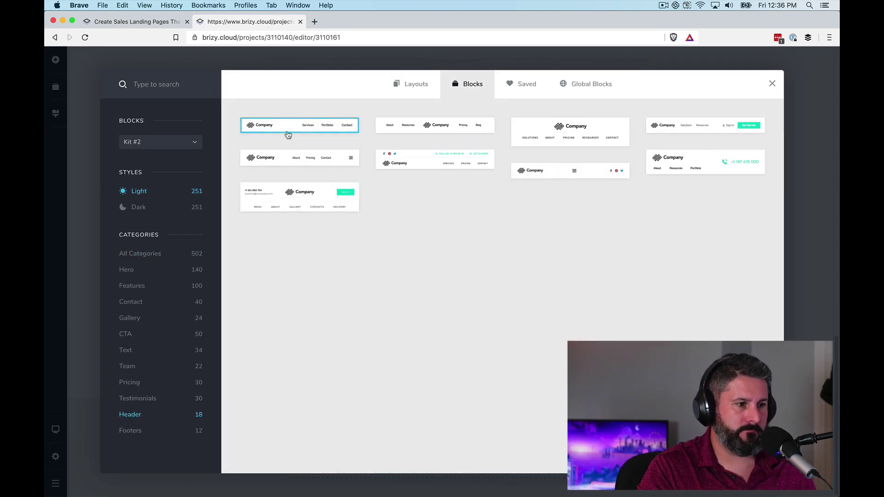
left_click(288, 133)
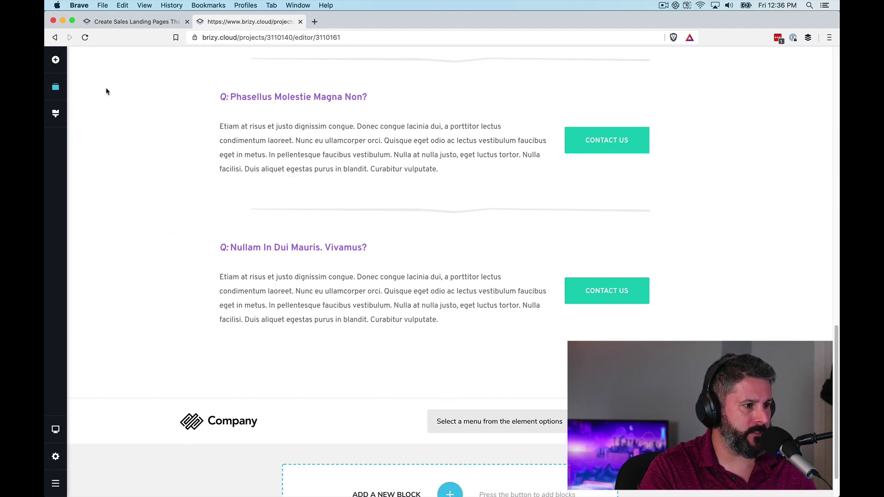
- Reorder the blocks so the Company header sits at the top, above the Pricing banner
left_click(55, 86)
left_click_drag(131, 257, 111, 96)
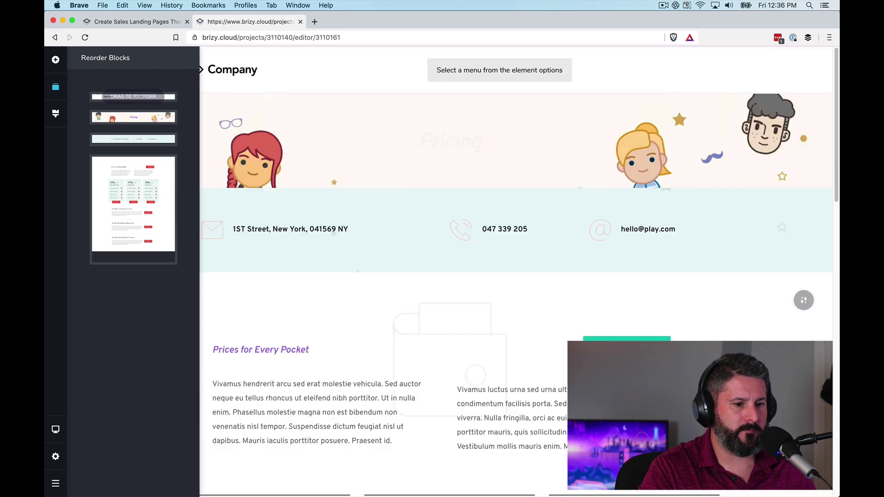
left_click(588, 107)
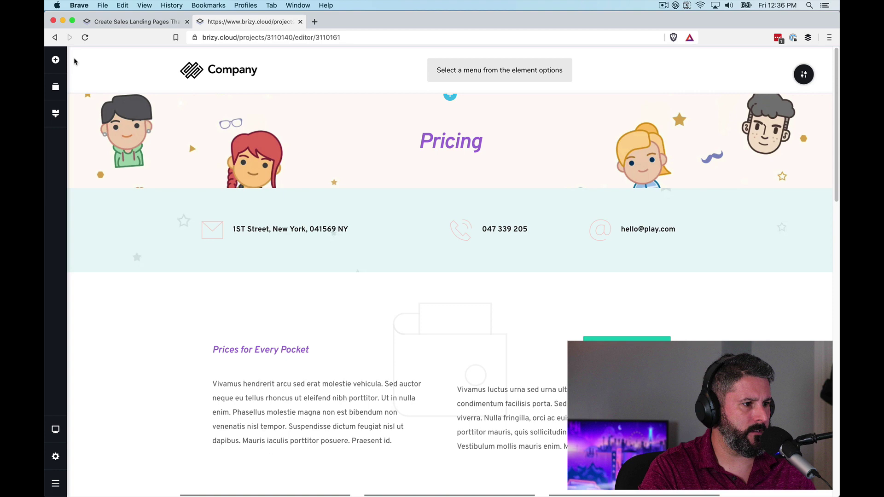
left_click(56, 60)
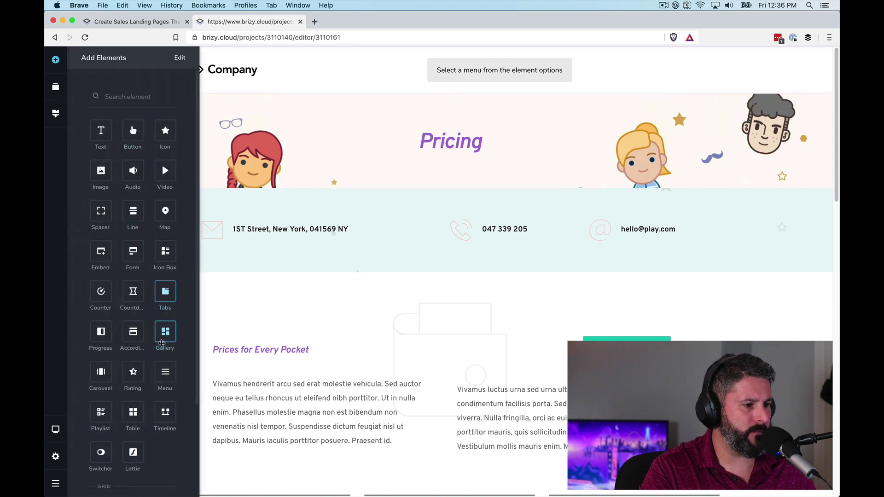
- Drop a Menu element with Pricing, Home and Contact links into the header and delete the empty placeholder
left_click_drag(165, 372, 483, 70)
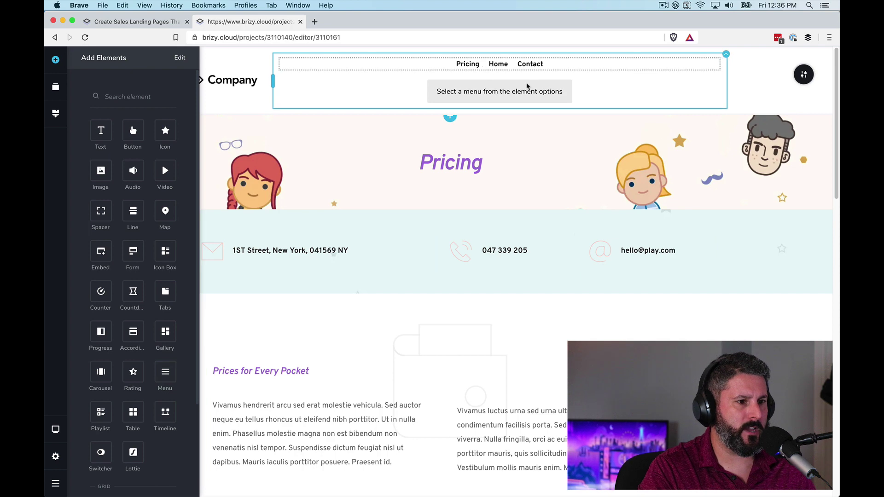
left_click(719, 82)
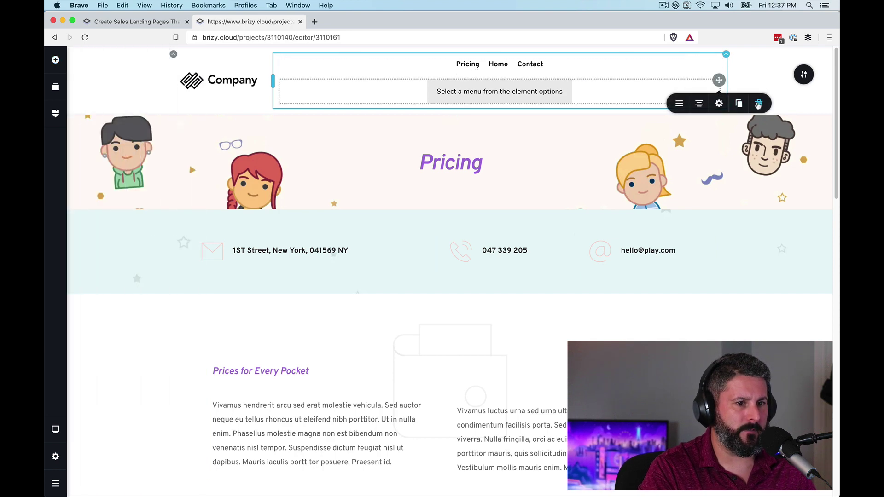
left_click(756, 105)
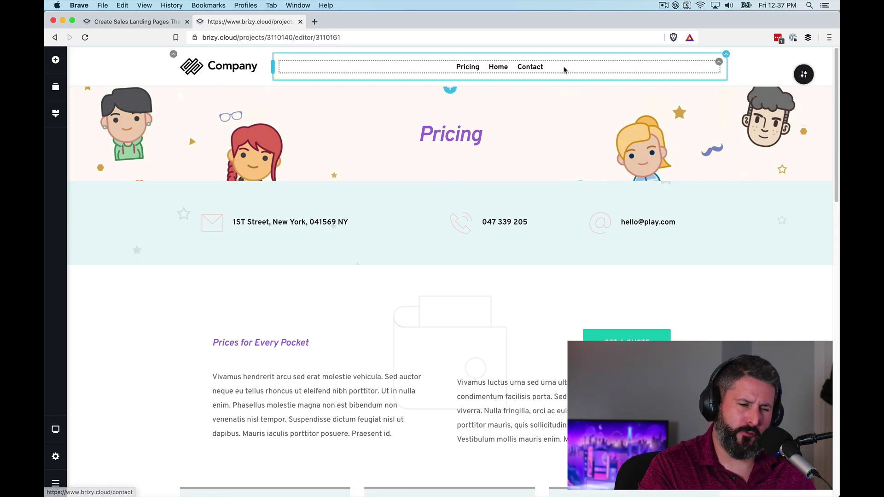
- Turn on Make it Global in the Company header's block settings
mouse_move(801, 77)
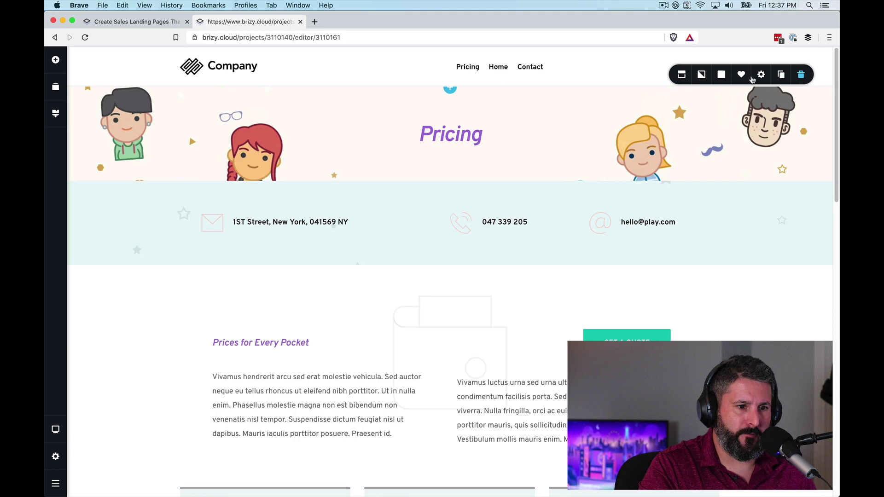
left_click(682, 78)
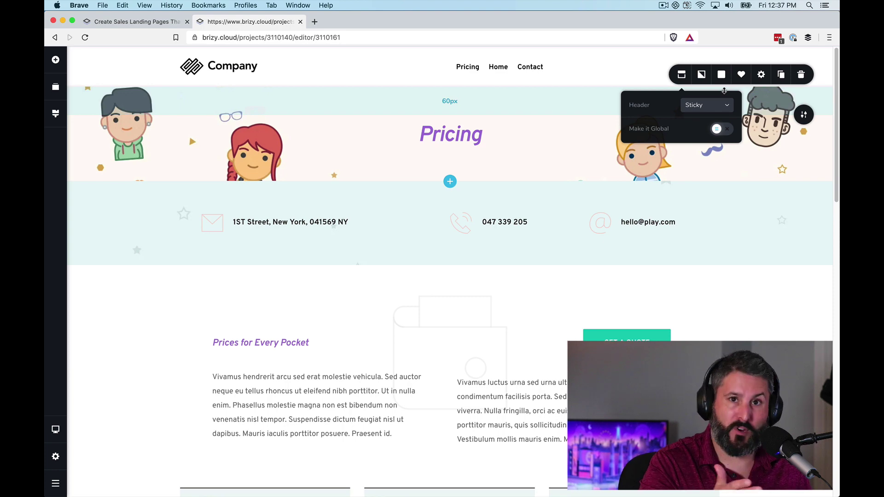
left_click(724, 131)
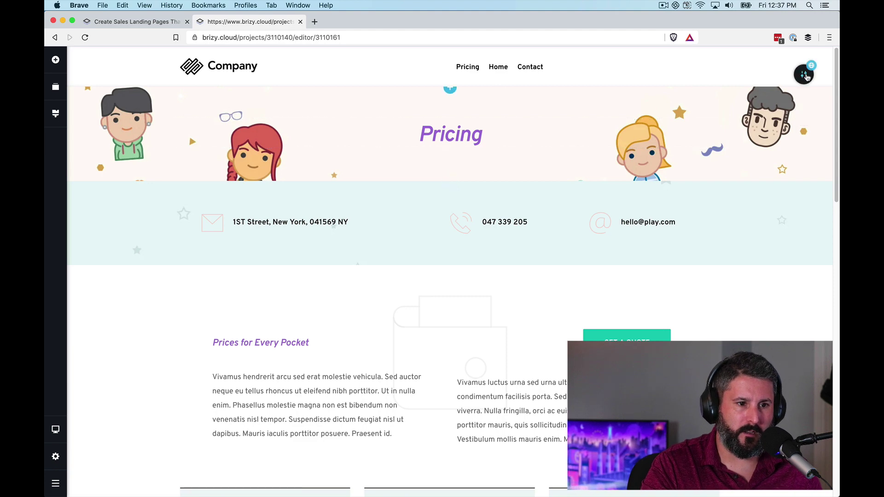
- Set the header's Display Conditions so it shows on All pages
left_click(803, 74)
left_click(701, 74)
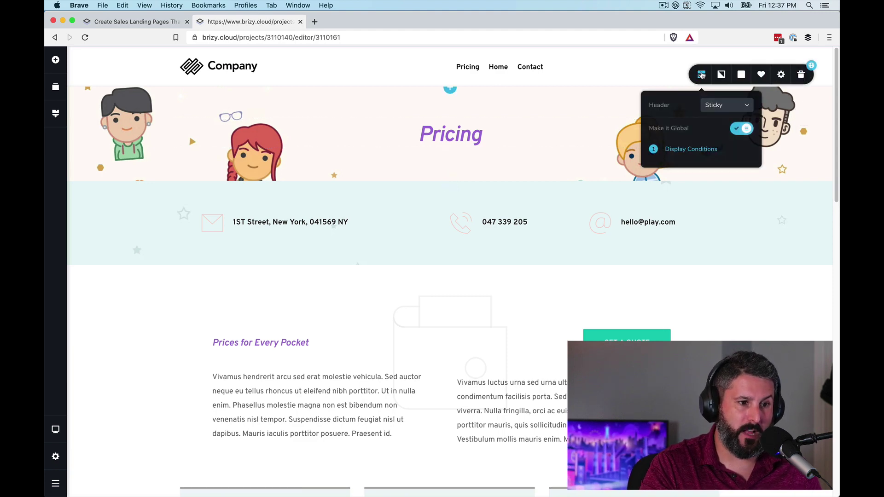
left_click(691, 150)
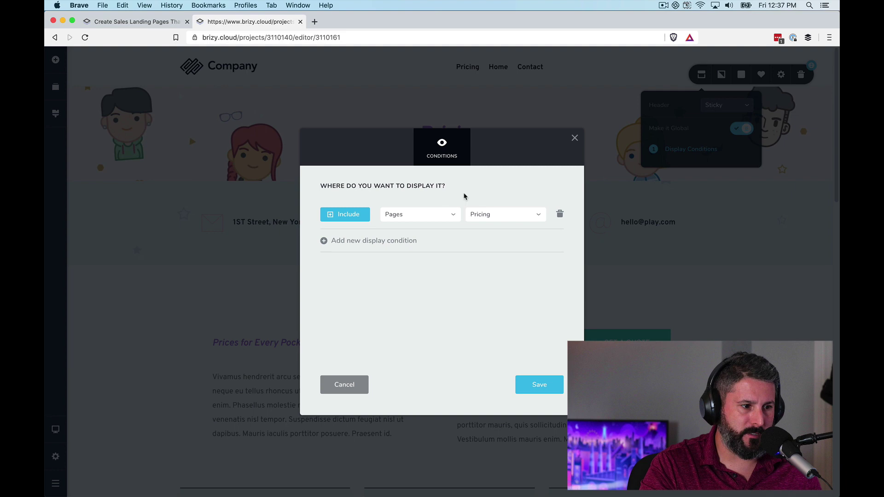
left_click(447, 217)
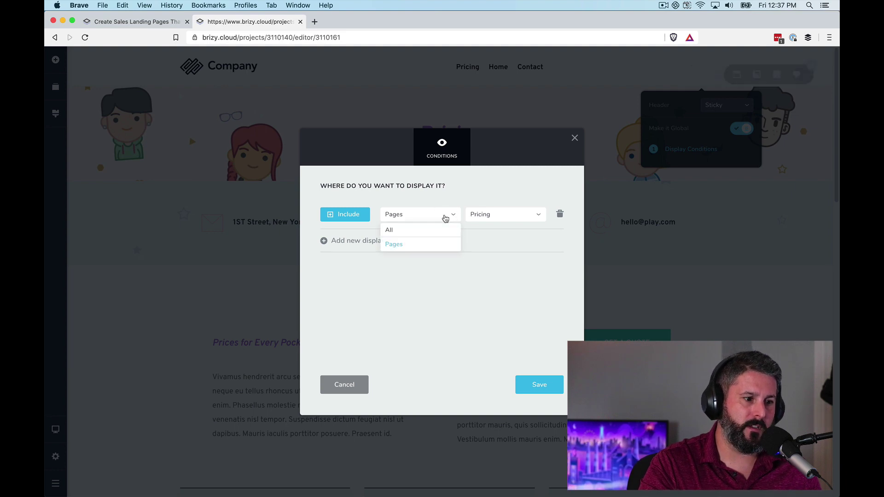
left_click(431, 230)
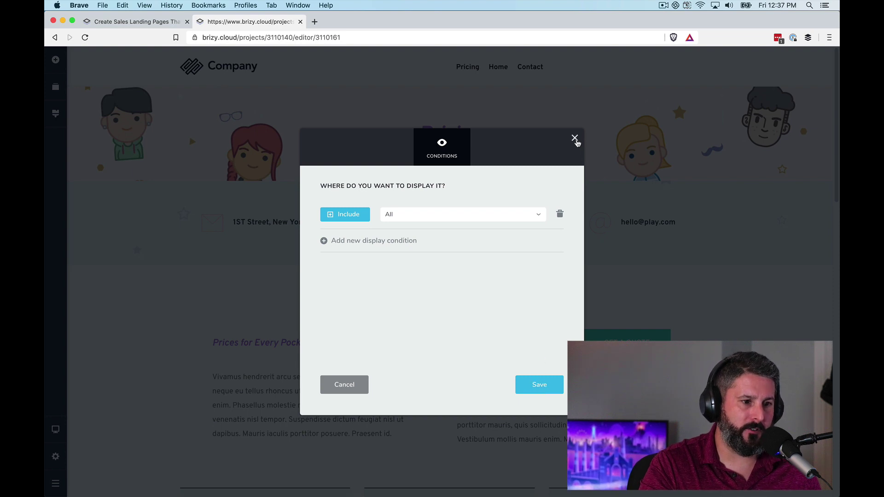
left_click(574, 138)
- Insert a Menu element linking Pricing, Home and Contact into the global header, removing the placeholder menu
scroll(432, 191, "down", 2)
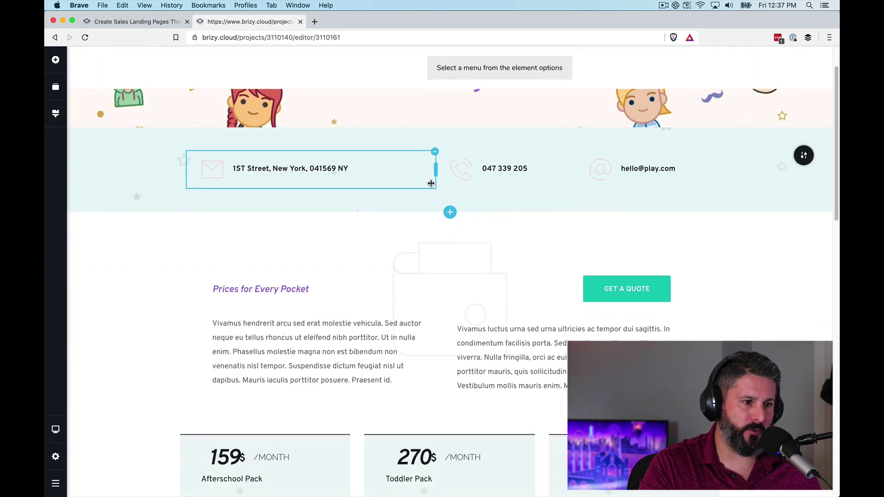
scroll(430, 183, "up", 2)
scroll(431, 183, "down", 8)
scroll(433, 186, "up", 1)
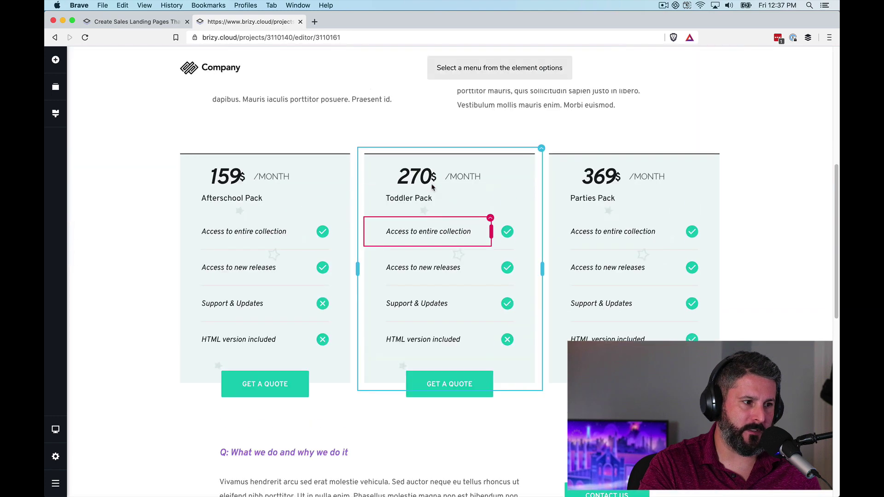
scroll(432, 186, "up", 6)
scroll(460, 138, "down", 4)
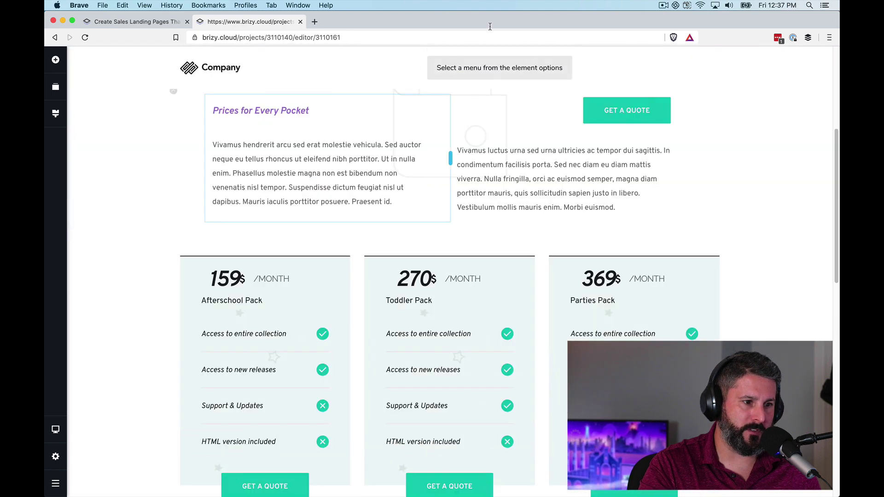
left_click(55, 62)
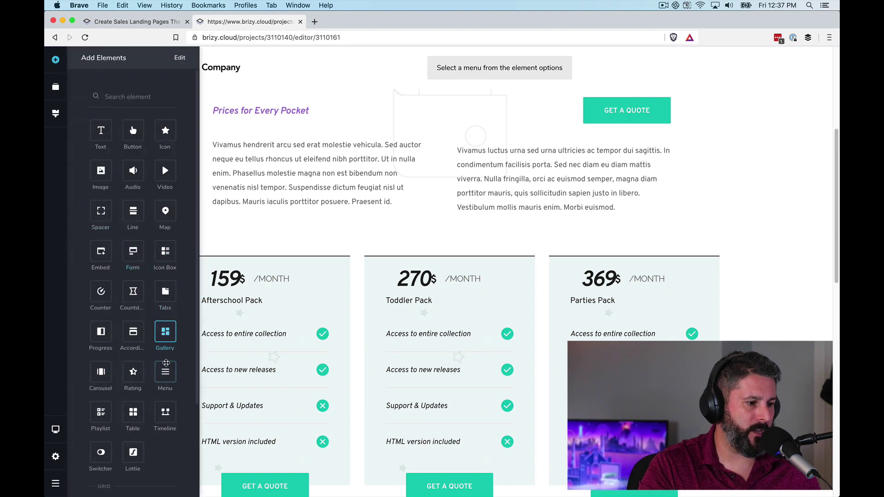
left_click_drag(167, 364, 497, 66)
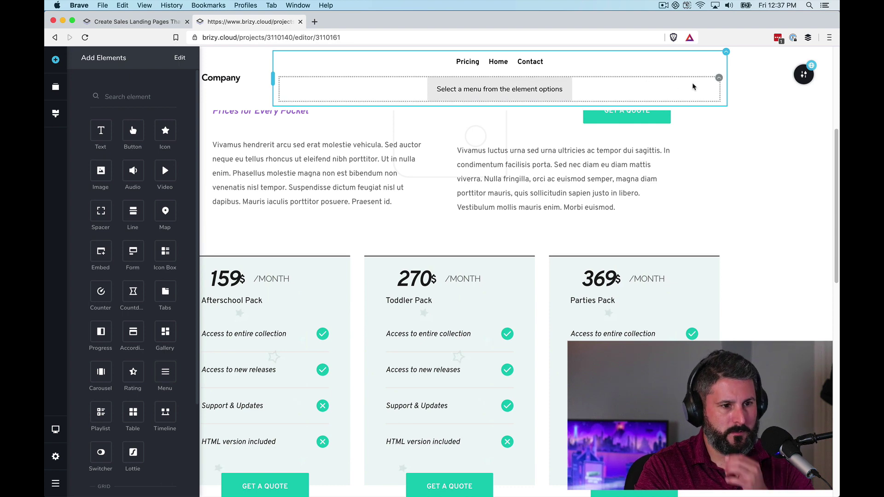
left_click(718, 79)
left_click(758, 103)
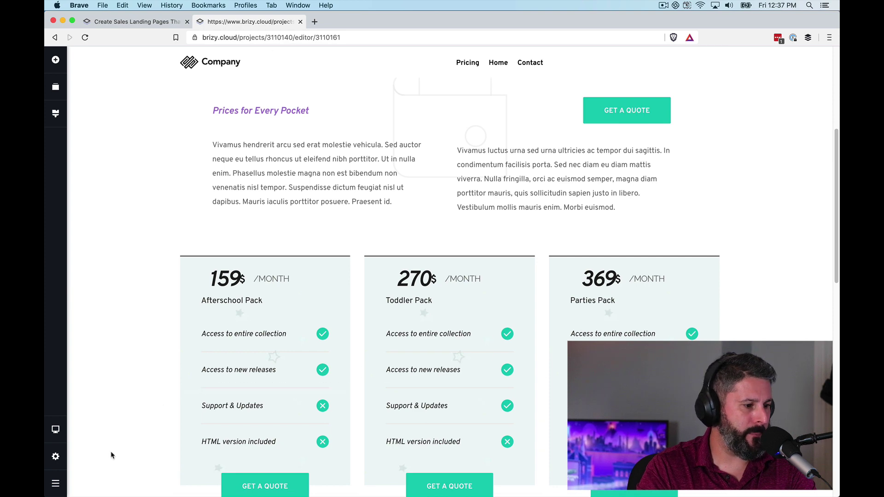
left_click(61, 460)
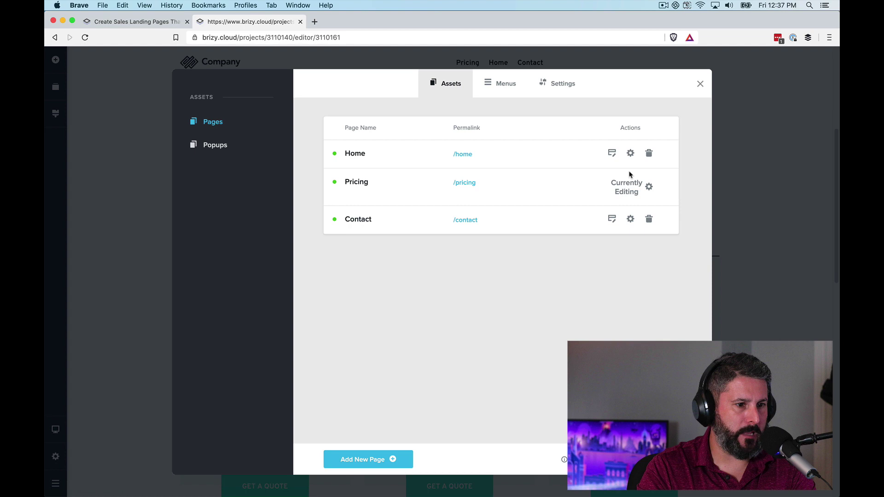
- Edit the Home page and check its header shows the Pricing, Home and Contact links
left_click(612, 155)
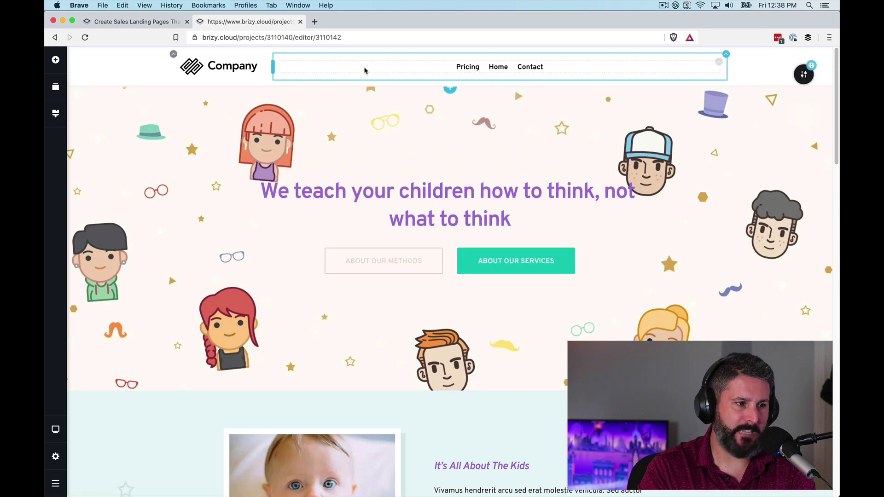
scroll(525, 92, "down", 10)
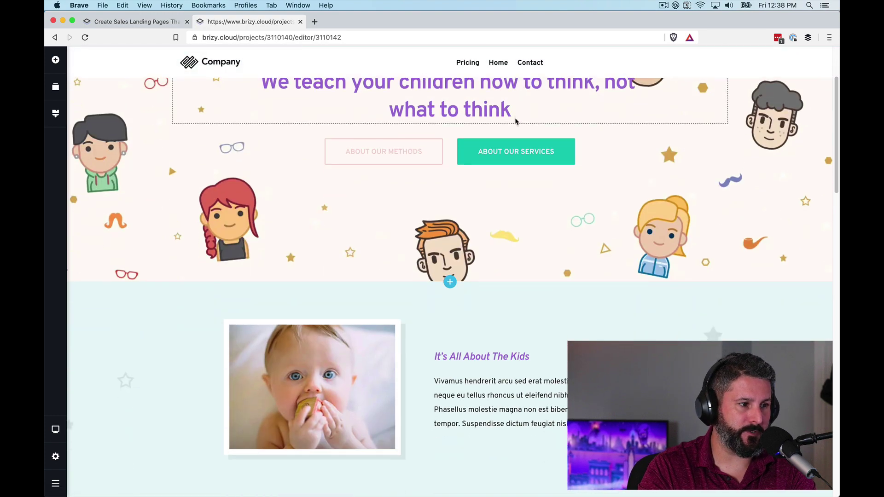
scroll(515, 124, "up", 10)
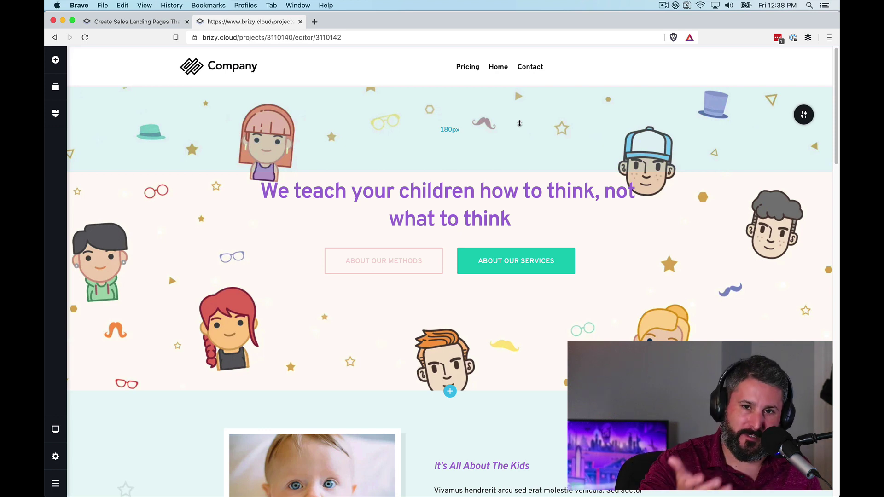
left_click_drag(519, 124, 519, 124)
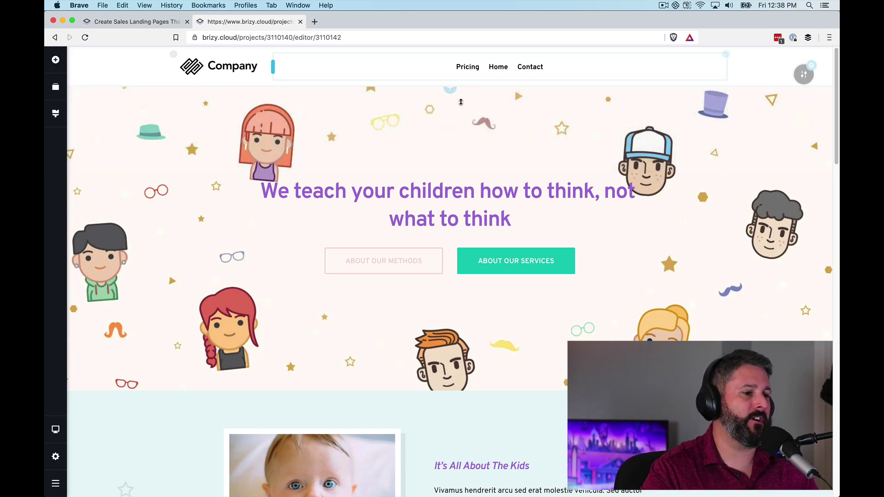
left_click_drag(434, 137, 434, 137)
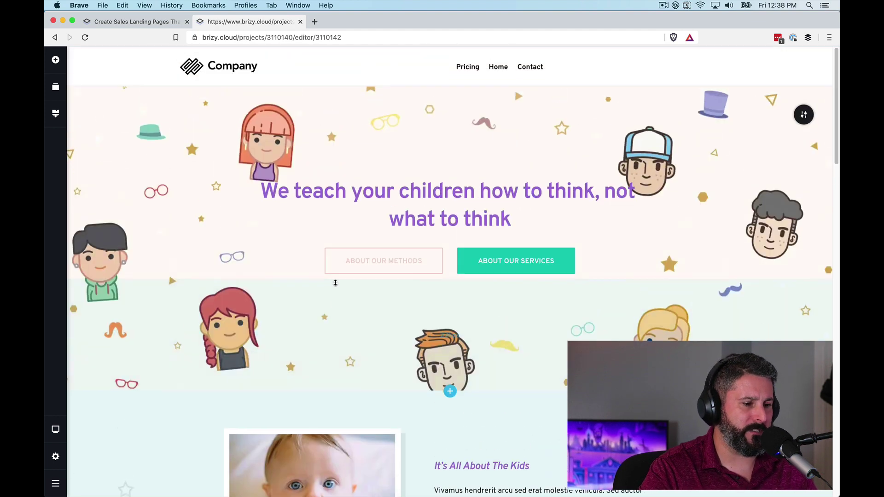
- Try the Graceful, Oblivion and Kid Quest site styles from the Styling panel
left_click(56, 113)
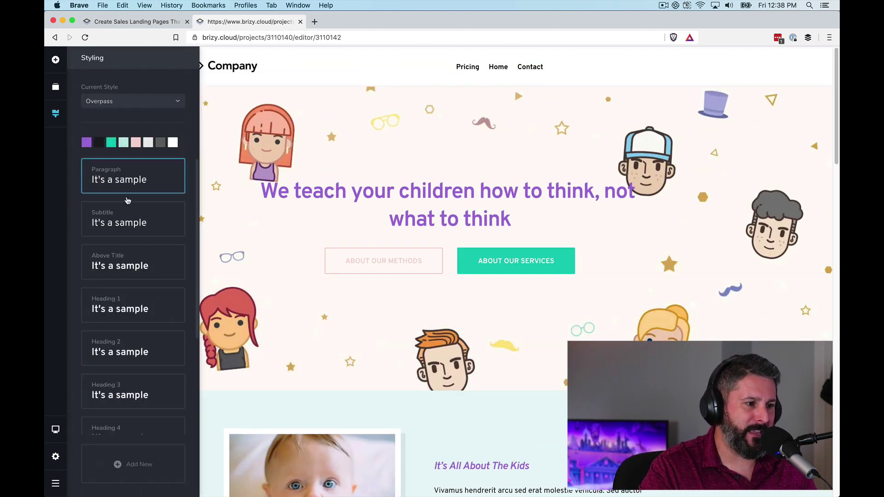
left_click(130, 224)
left_click(131, 102)
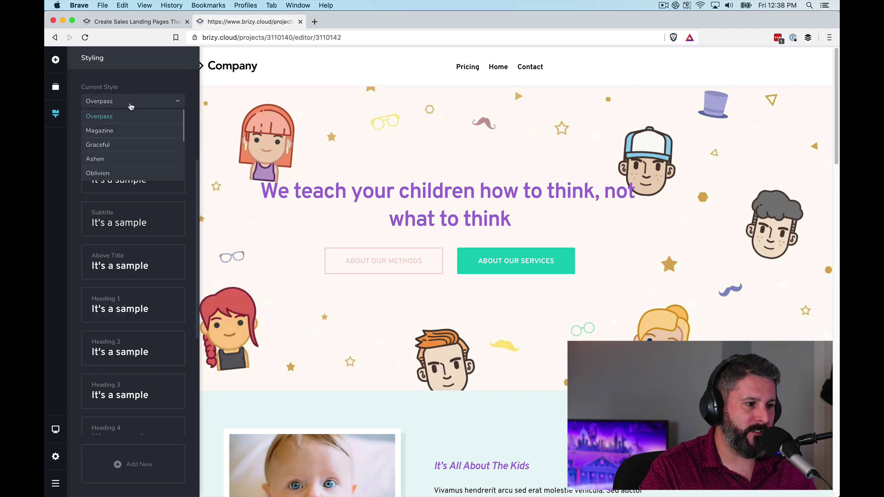
left_click(131, 145)
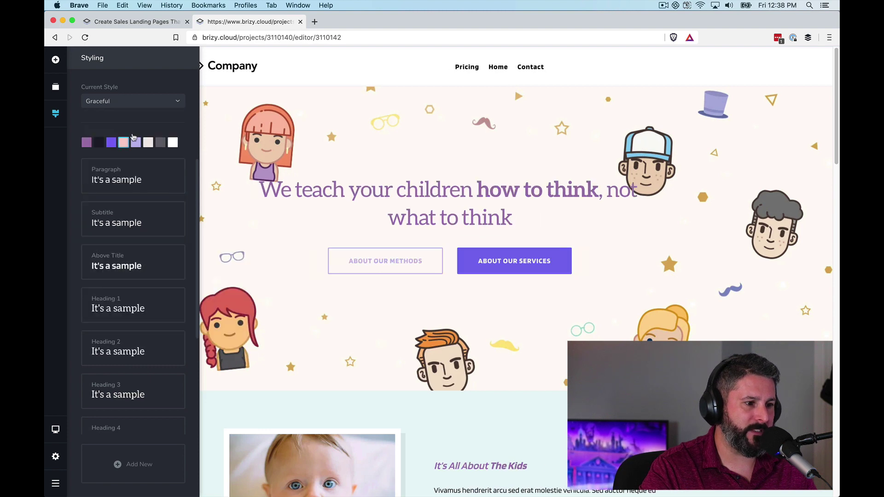
left_click(154, 104)
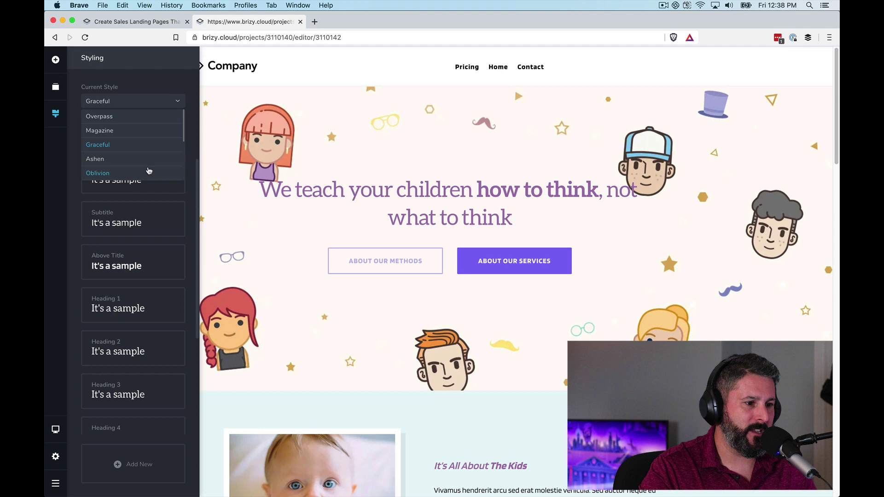
left_click(170, 174)
scroll(138, 230, "down", 5)
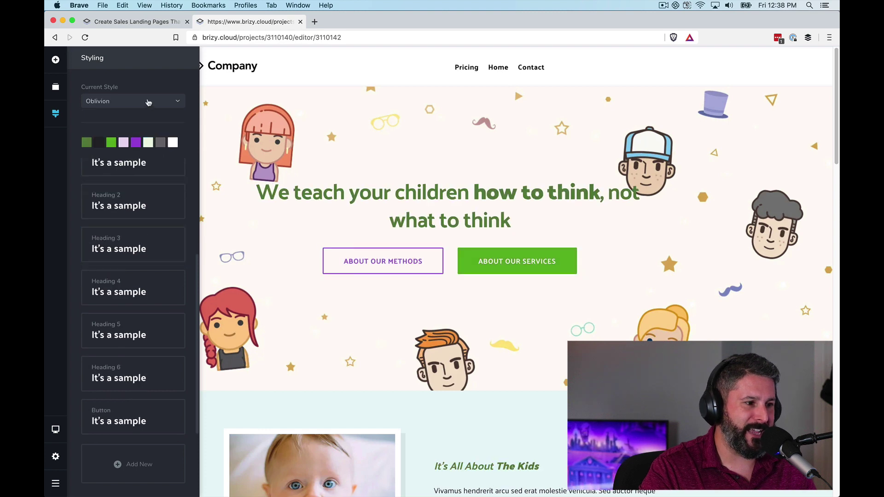
left_click(149, 103)
scroll(142, 159, "down", 5)
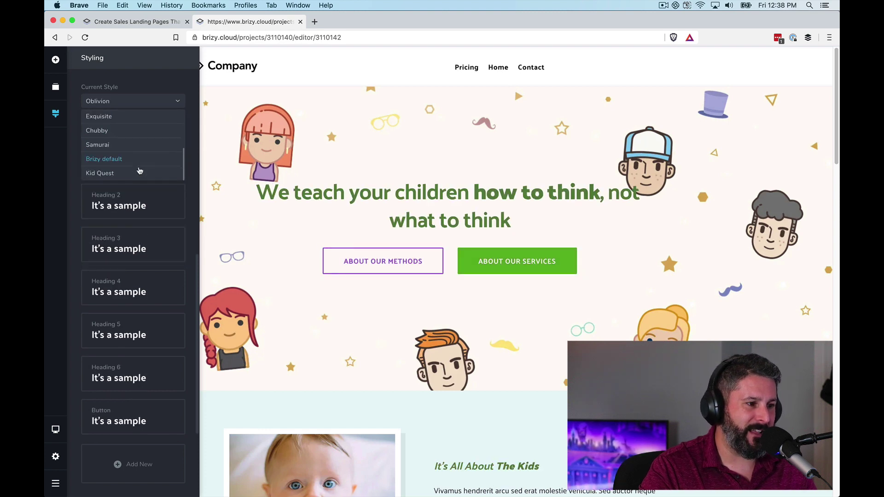
left_click(138, 174)
- Settle on the Samurai style for script headings and orange buttons, then close the Styling panel
left_click(146, 103)
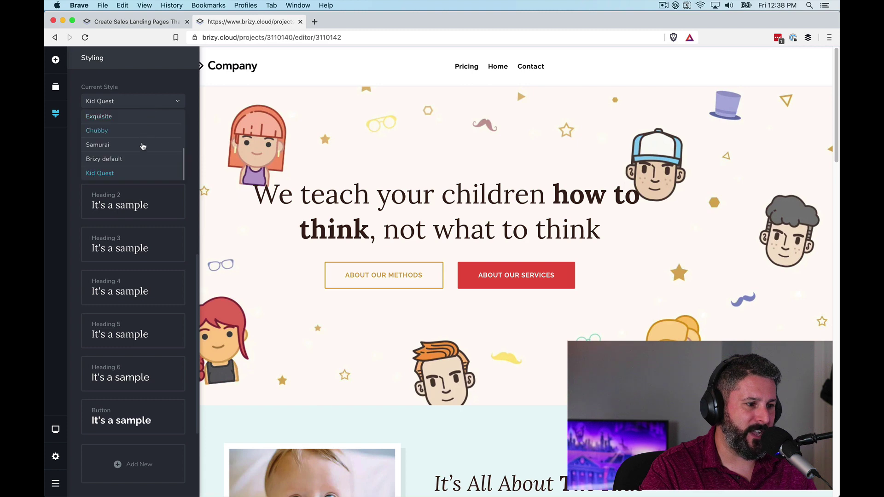
left_click(136, 160)
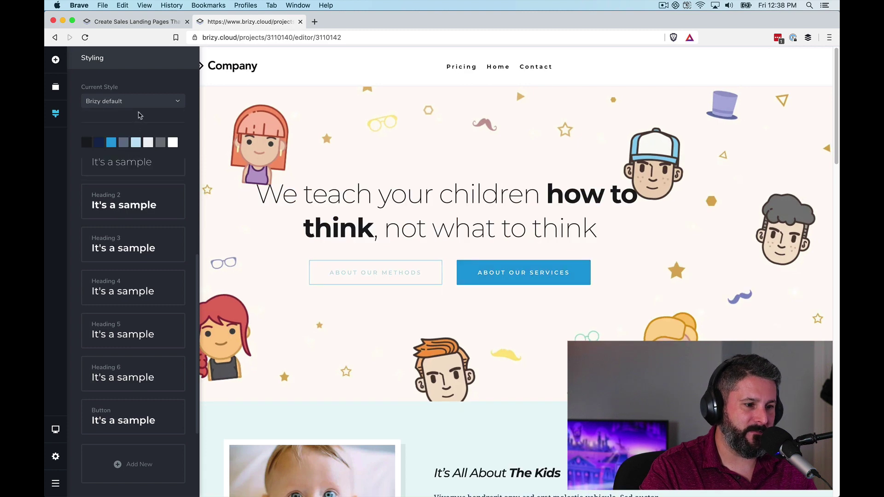
left_click(142, 107)
left_click(134, 144)
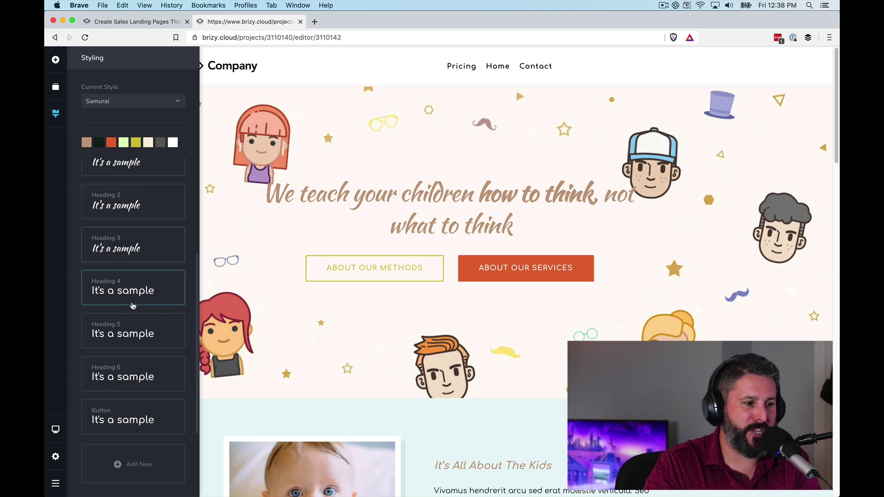
scroll(339, 374, "down", 10)
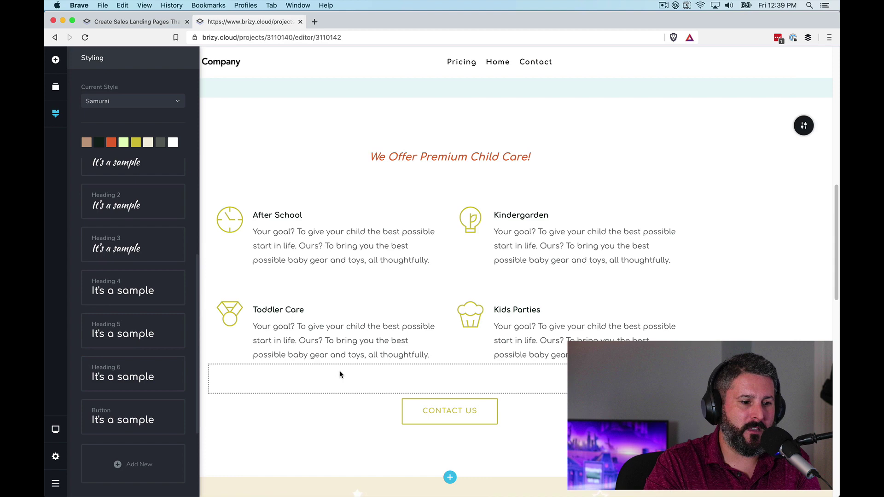
left_click(311, 110)
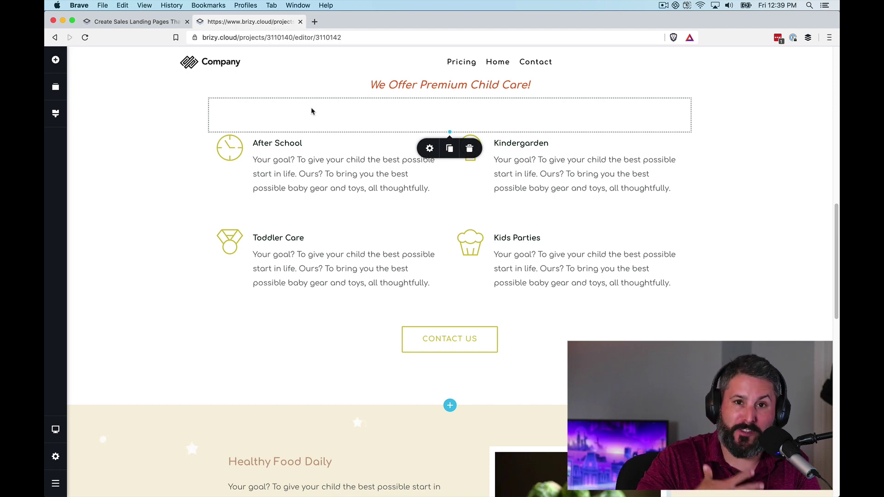
scroll(312, 111, "up", 10)
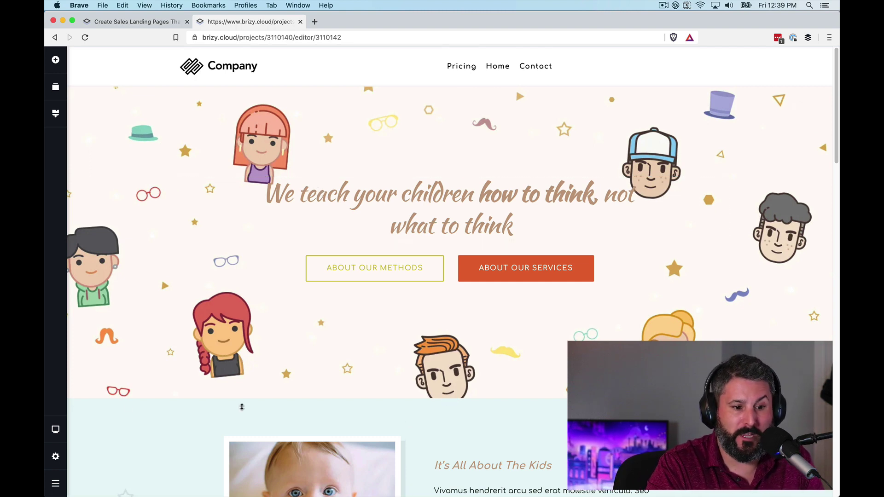
- Go to the dashboard with Project #1 and Project #2 via the editor menu's Go to Dashboard
left_click(56, 483)
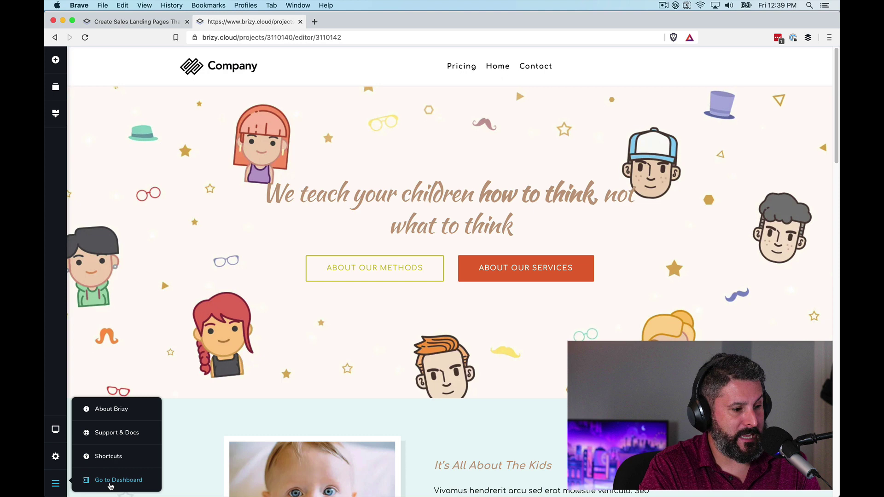
left_click(95, 482)
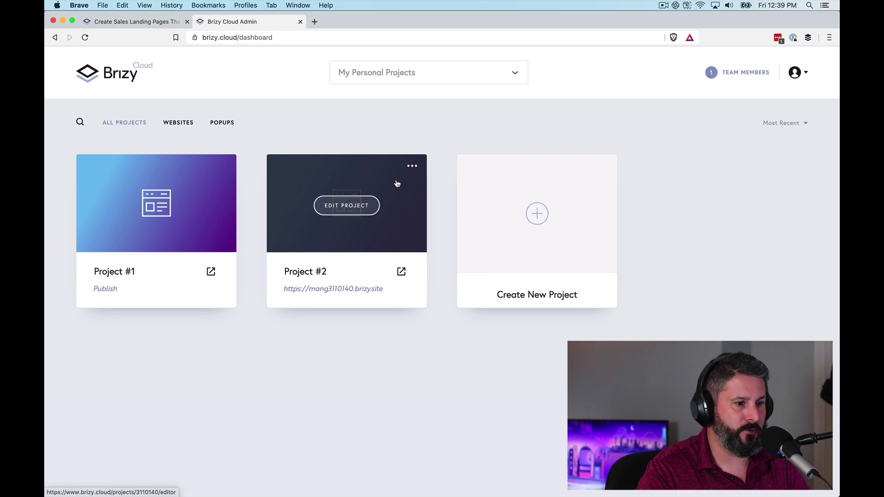
left_click(412, 165)
- Publish Project #2 by downloading its HTML files with Download Now
left_click(399, 180)
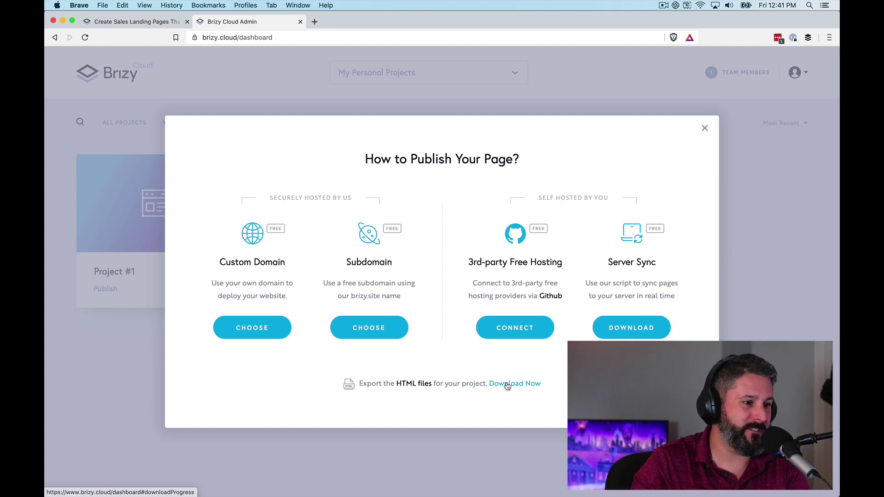
left_click(507, 384)
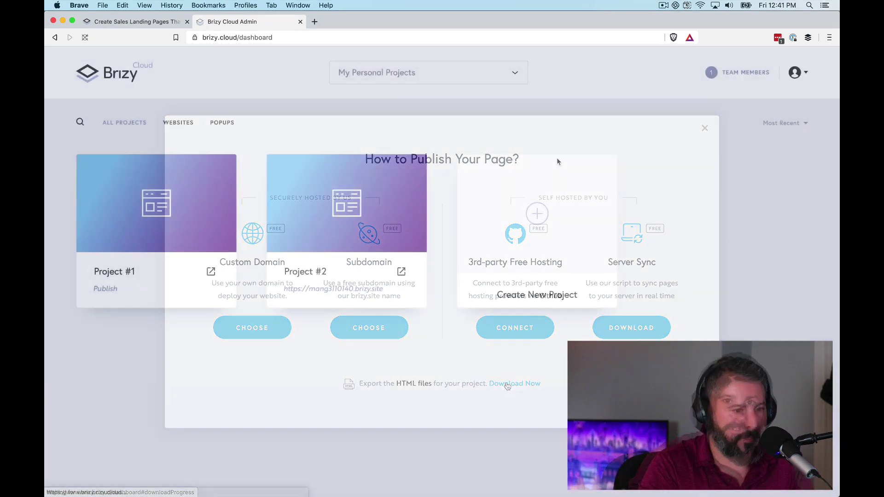